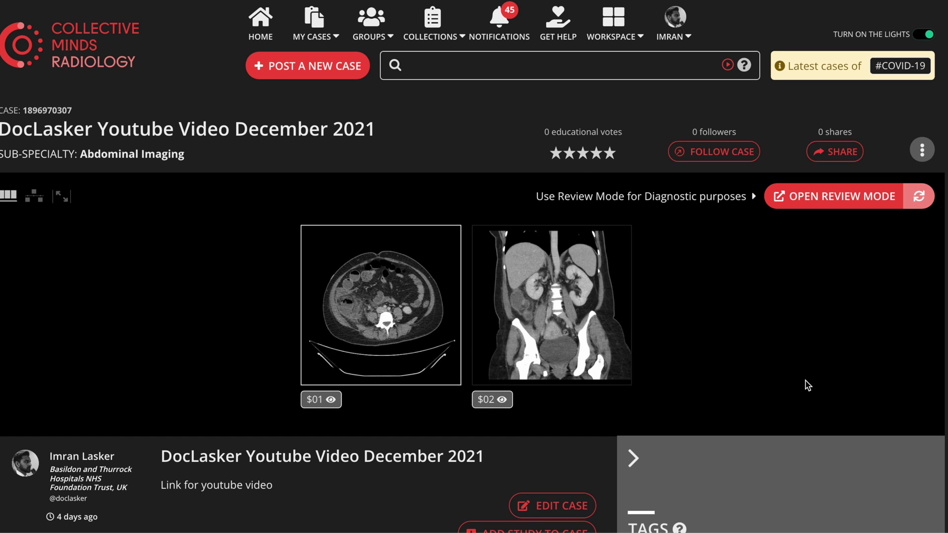
Step: Draw green pointer arrows at the viewer launch control and the CT abdomen/pelvis study header
{"action": "mouse_move", "coordinate": [812, 372]}
{"action": "left_mouse_down"}
{"action": "mouse_move", "coordinate": [825, 210]}
{"action": "mouse_move", "coordinate": [839, 242]}
{"action": "left_mouse_up"}
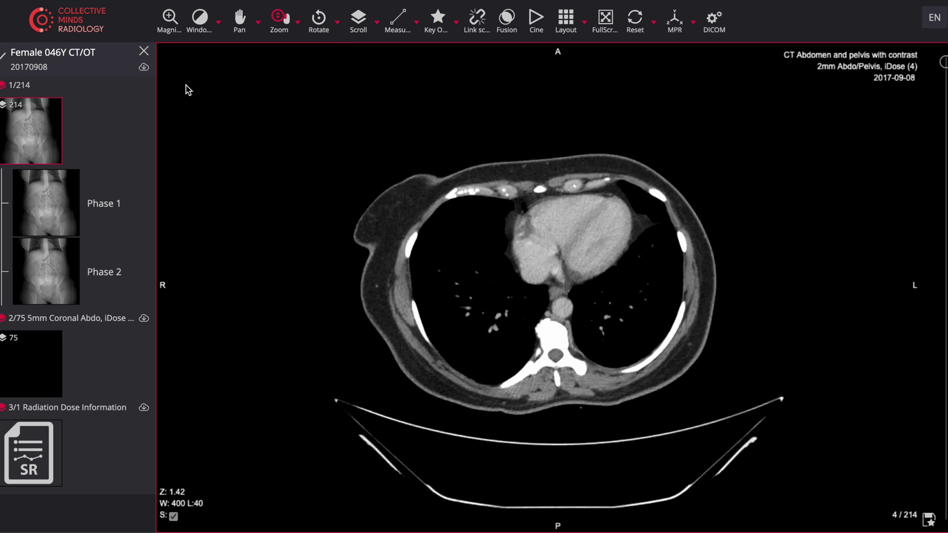
{"action": "mouse_move", "coordinate": [285, 87]}
{"action": "left_mouse_down"}
{"action": "mouse_move", "coordinate": [157, 67]}
{"action": "mouse_move", "coordinate": [184, 88]}
{"action": "left_mouse_up"}
Step: Scroll slightly down and draw arrows toward the mid-abdomen and from the left flank to the kidney
{"action": "scroll", "coordinate": [945, 74], "scroll_direction": "down", "scroll_amount": 20}
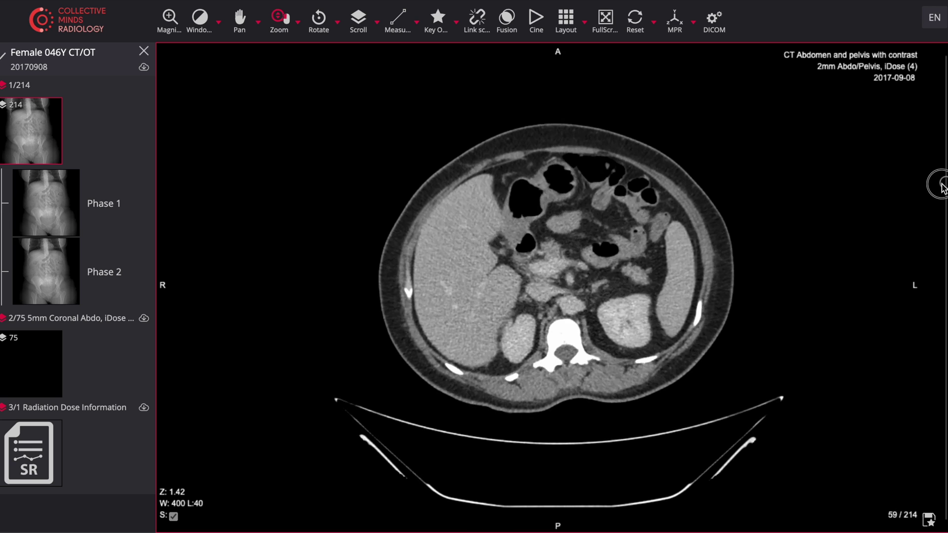
{"action": "left_click_drag", "start_coordinate": [942, 188], "coordinate": [943, 178]}
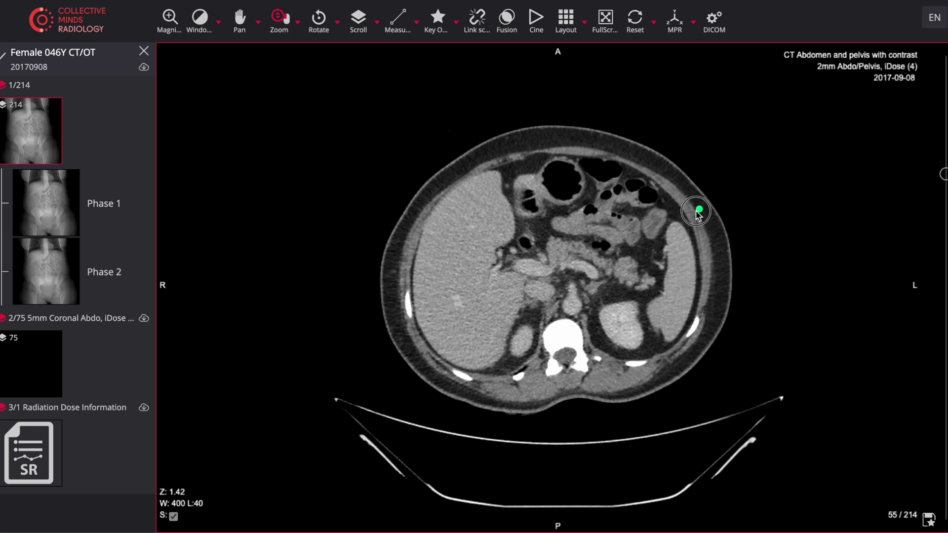
{"action": "mouse_move", "coordinate": [698, 212]}
{"action": "left_mouse_down"}
{"action": "mouse_move", "coordinate": [578, 264]}
{"action": "mouse_move", "coordinate": [526, 265]}
{"action": "left_mouse_up"}
{"action": "left_click_drag", "start_coordinate": [740, 300], "coordinate": [576, 307]}
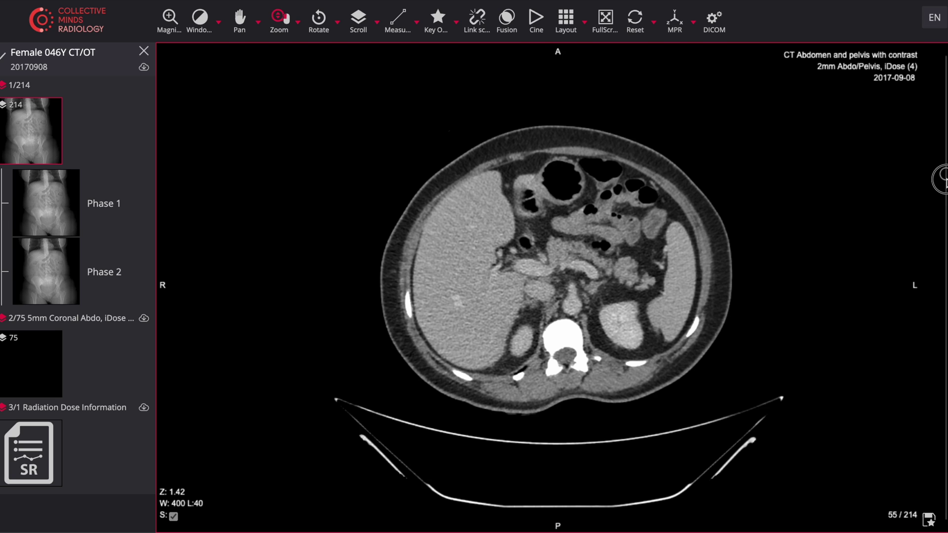
Step: Move the axial series down to slice 74 of 214 at kidney level
{"action": "left_click_drag", "start_coordinate": [942, 174], "coordinate": [942, 191]}
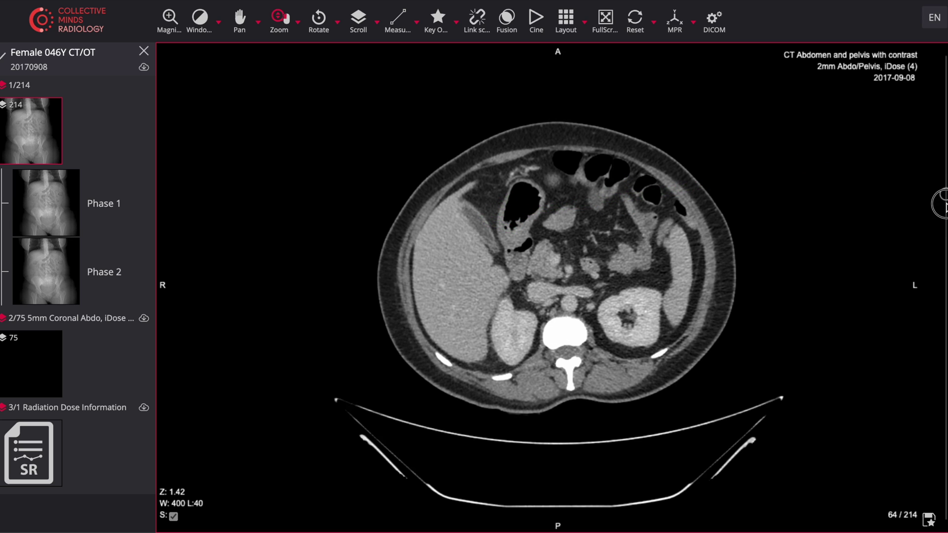
{"action": "left_click_drag", "start_coordinate": [944, 200], "coordinate": [943, 196]}
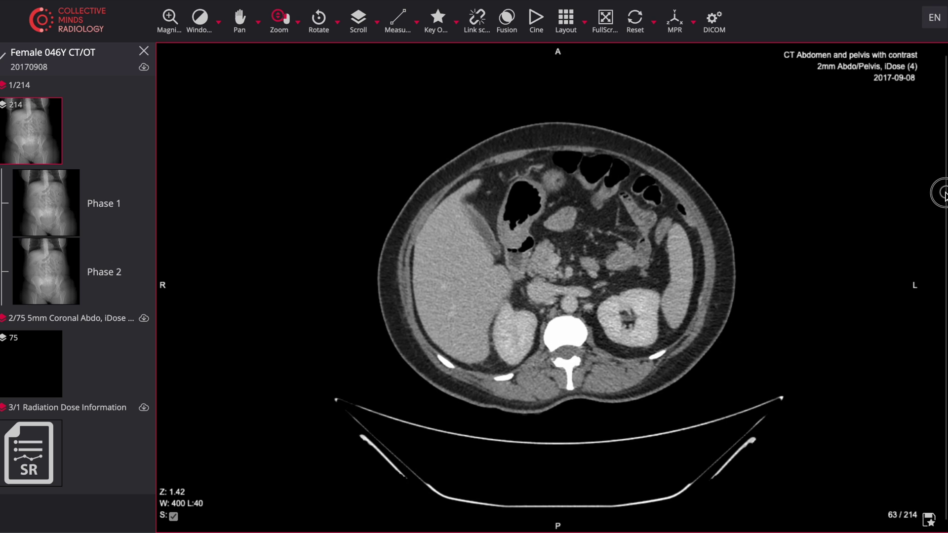
{"action": "scroll", "coordinate": [944, 195], "scroll_direction": "down", "scroll_amount": 1}
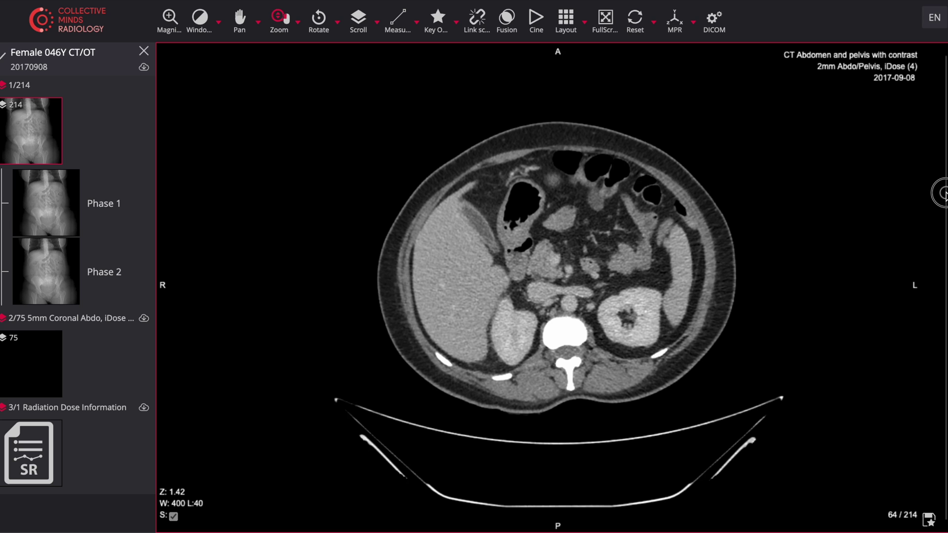
{"action": "left_click_drag", "start_coordinate": [944, 194], "coordinate": [944, 217]}
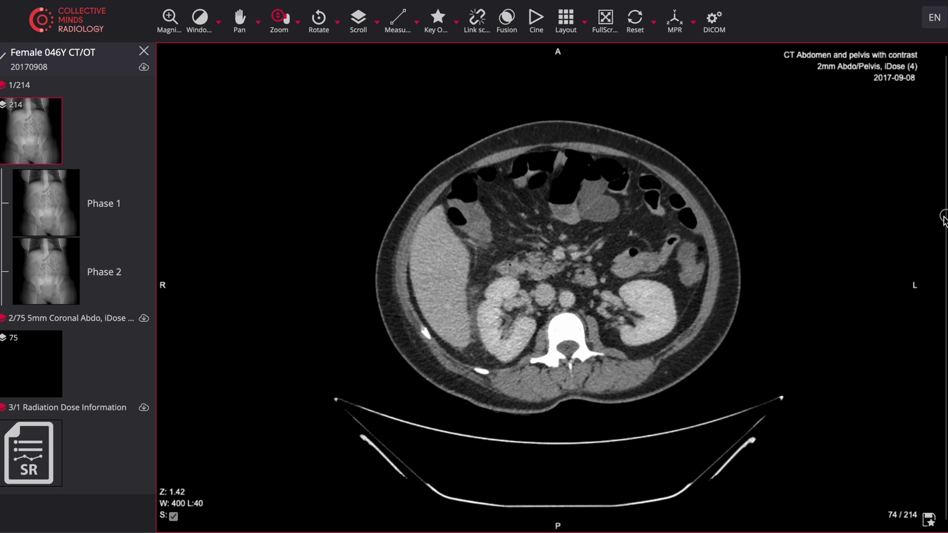
Step: At slice 84, mark the bowel beside the right kidney with arrows and a circle
{"action": "left_click_drag", "start_coordinate": [944, 217], "coordinate": [943, 240]}
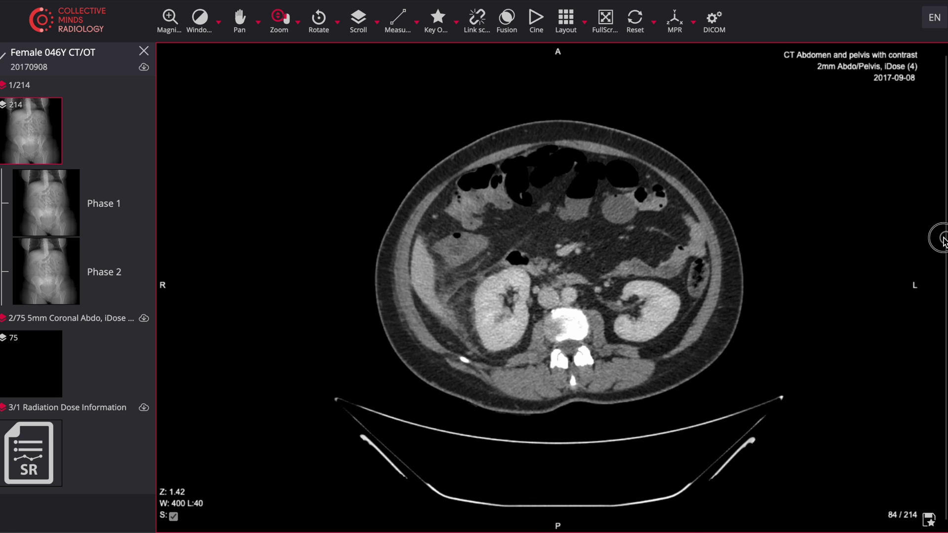
{"action": "left_click_drag", "start_coordinate": [548, 239], "coordinate": [485, 280]}
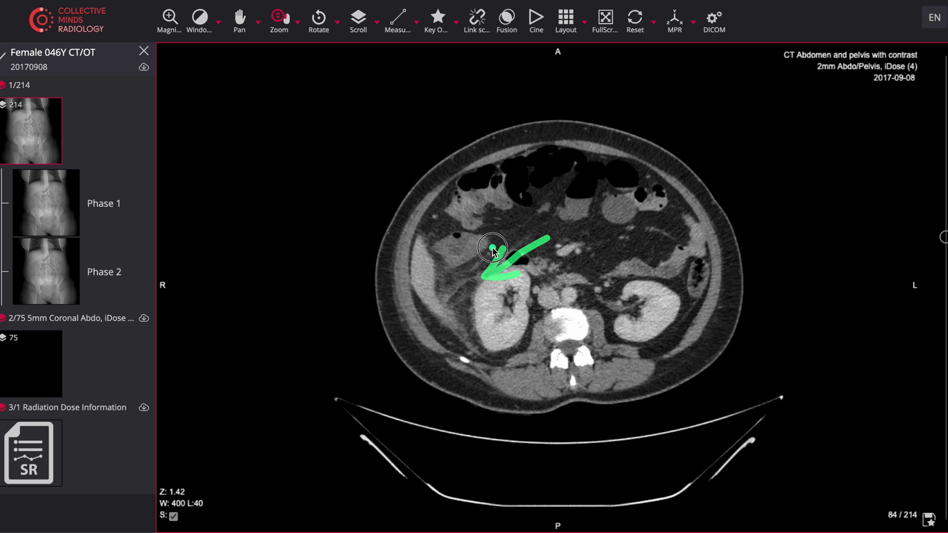
{"action": "mouse_move", "coordinate": [747, 224]}
{"action": "left_mouse_down"}
{"action": "mouse_move", "coordinate": [619, 252]}
{"action": "mouse_move", "coordinate": [611, 233]}
{"action": "mouse_move", "coordinate": [626, 250]}
{"action": "left_mouse_up"}
{"action": "mouse_move", "coordinate": [600, 187]}
{"action": "left_mouse_down"}
{"action": "mouse_move", "coordinate": [566, 224]}
{"action": "mouse_move", "coordinate": [472, 278]}
{"action": "left_mouse_up"}
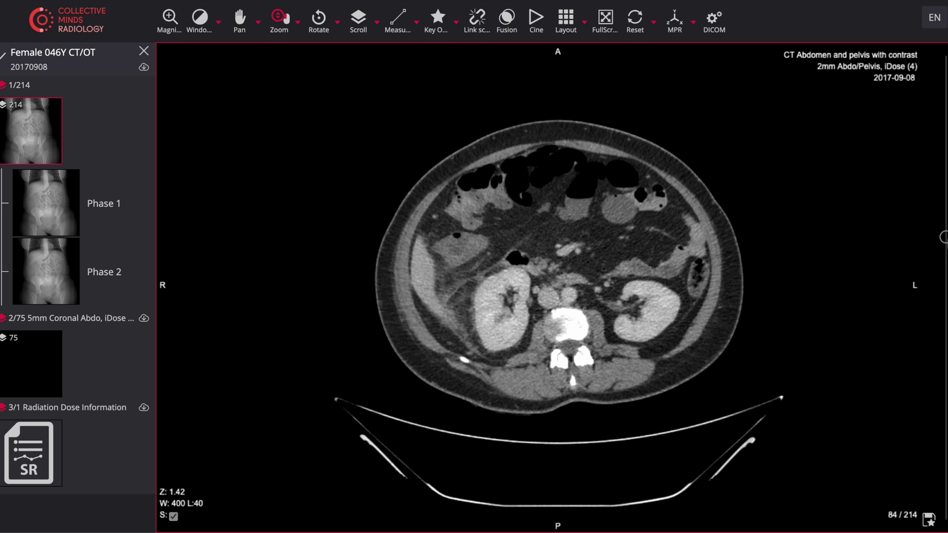
Step: At slice 101, encircle the right-sided bowel loop beside the spine and drop a marker dot
{"action": "left_click_drag", "start_coordinate": [943, 242], "coordinate": [944, 273]}
{"action": "mouse_move", "coordinate": [530, 276]}
{"action": "left_mouse_down"}
{"action": "mouse_move", "coordinate": [484, 270]}
{"action": "mouse_move", "coordinate": [494, 320]}
{"action": "mouse_move", "coordinate": [546, 291]}
{"action": "mouse_move", "coordinate": [486, 280]}
{"action": "left_mouse_up"}
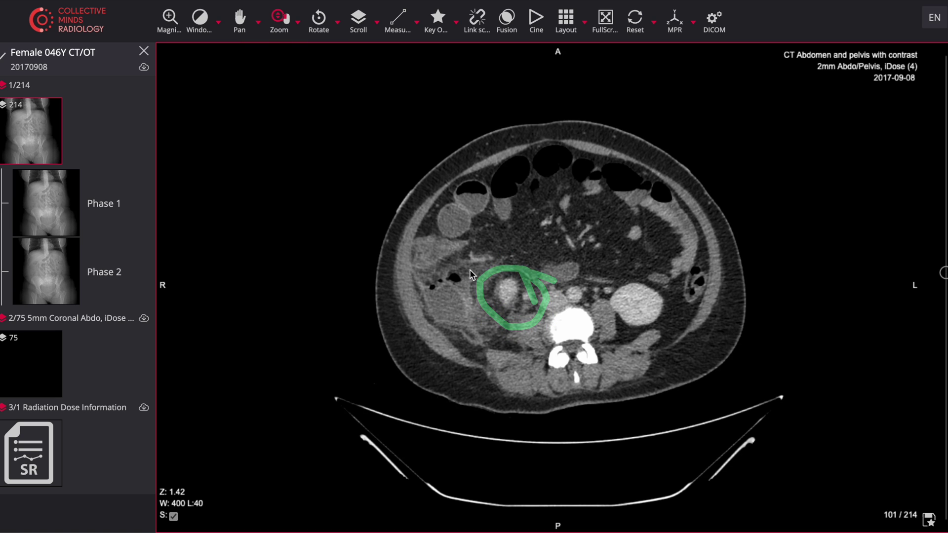
{"action": "left_click", "coordinate": [495, 302]}
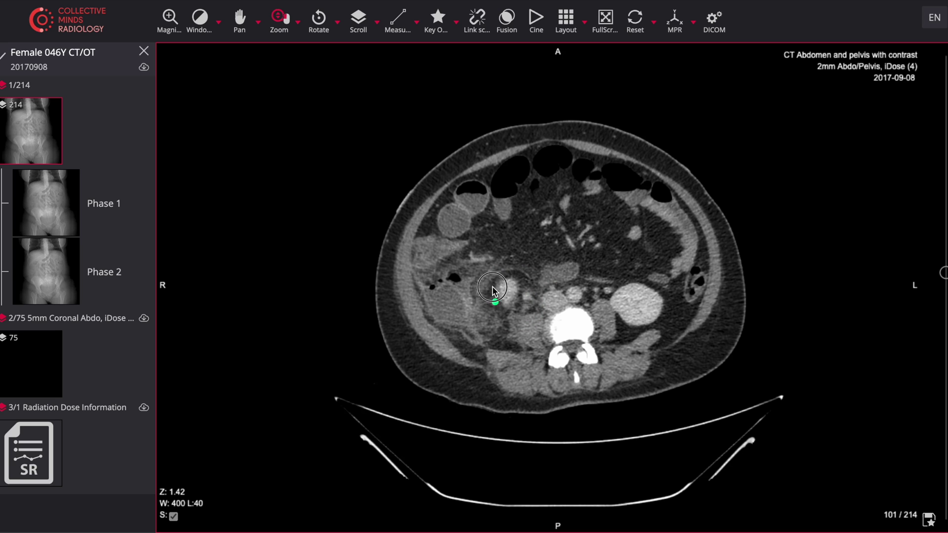
Step: Scroll back up to axial slice 54 of 214 in the upper abdomen
{"action": "scroll", "coordinate": [524, 290], "scroll_direction": "up", "scroll_amount": 20}
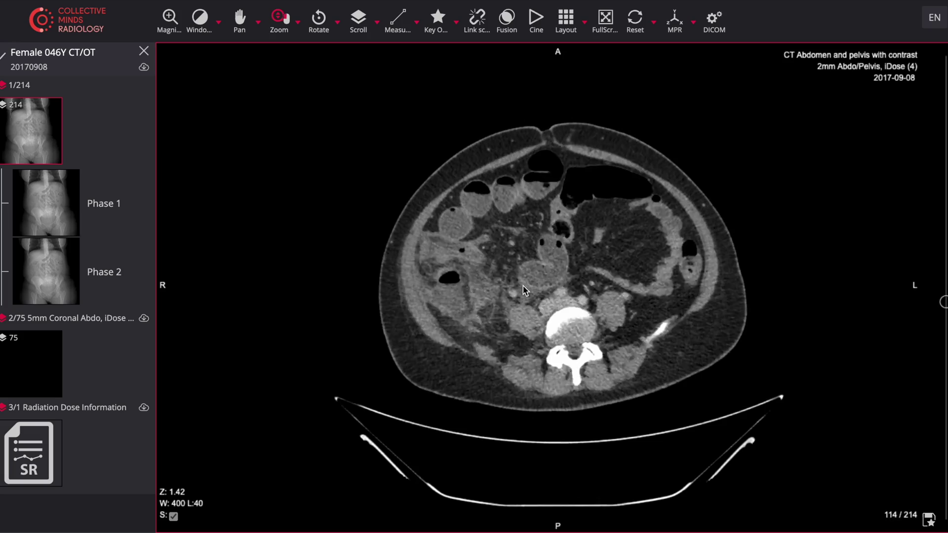
{"action": "scroll", "coordinate": [525, 296], "scroll_direction": "up", "scroll_amount": 20}
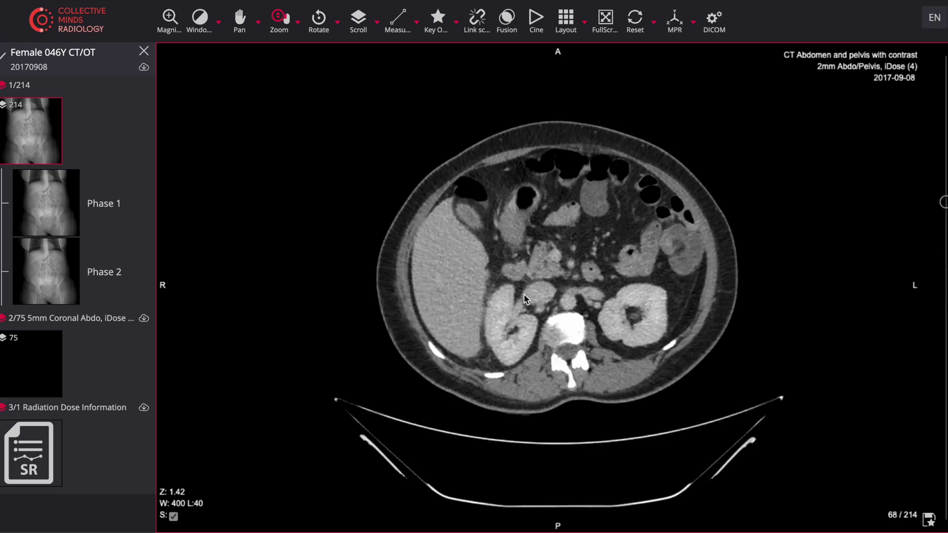
{"action": "scroll", "coordinate": [525, 298], "scroll_direction": "up", "scroll_amount": 5}
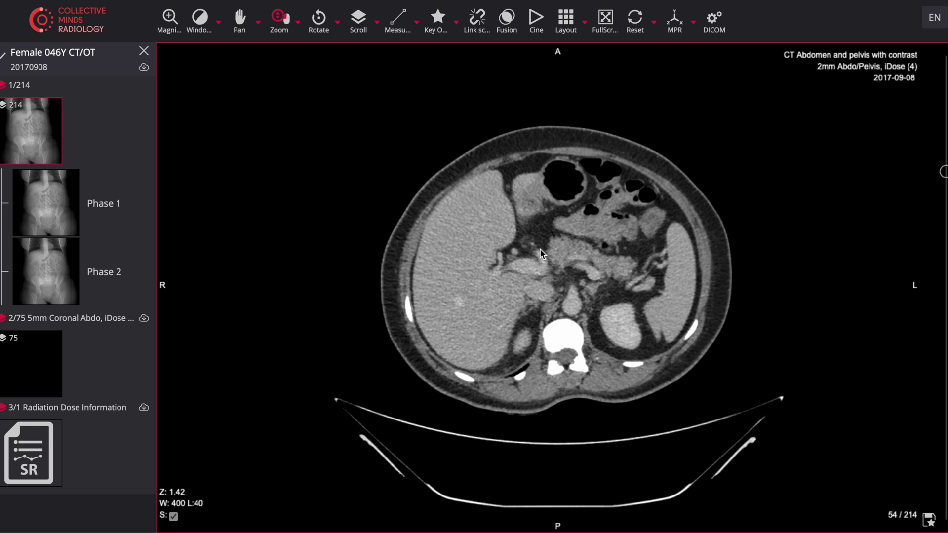
Step: Draw a green arrow and trace a line along the pancreas
{"action": "mouse_move", "coordinate": [540, 248]}
{"action": "left_mouse_down"}
{"action": "mouse_move", "coordinate": [599, 249]}
{"action": "mouse_move", "coordinate": [612, 267]}
{"action": "left_mouse_up"}
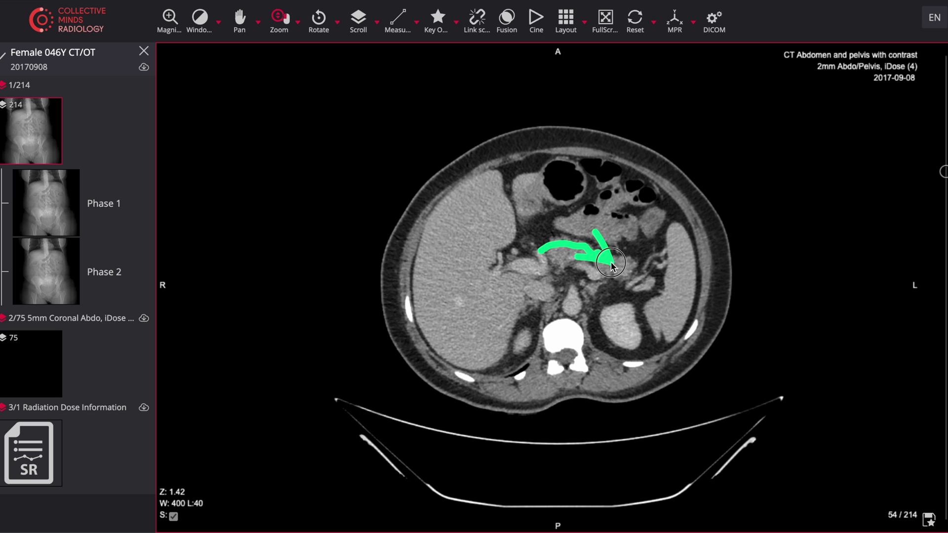
{"action": "left_click_drag", "start_coordinate": [539, 249], "coordinate": [624, 276]}
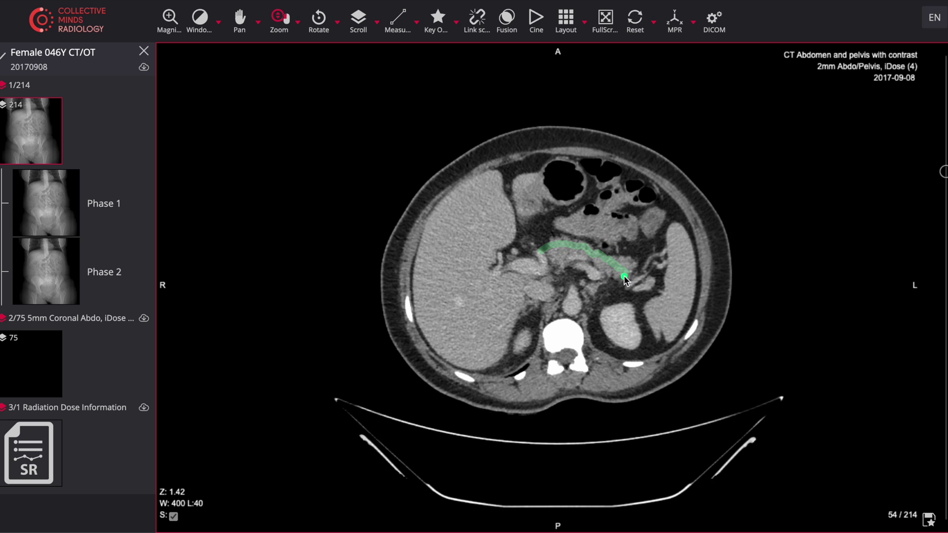
{"action": "left_click", "coordinate": [651, 278]}
Step: Scroll the axial series down to slice 100 of 214 through the lower kidneys
{"action": "scroll", "coordinate": [650, 278], "scroll_direction": "down", "scroll_amount": 3}
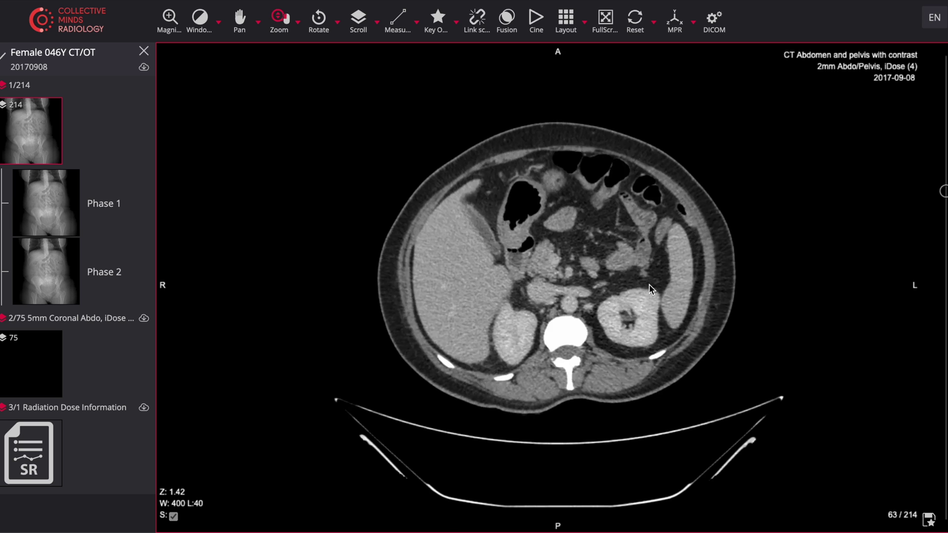
{"action": "scroll", "coordinate": [650, 289], "scroll_direction": "down", "scroll_amount": 4}
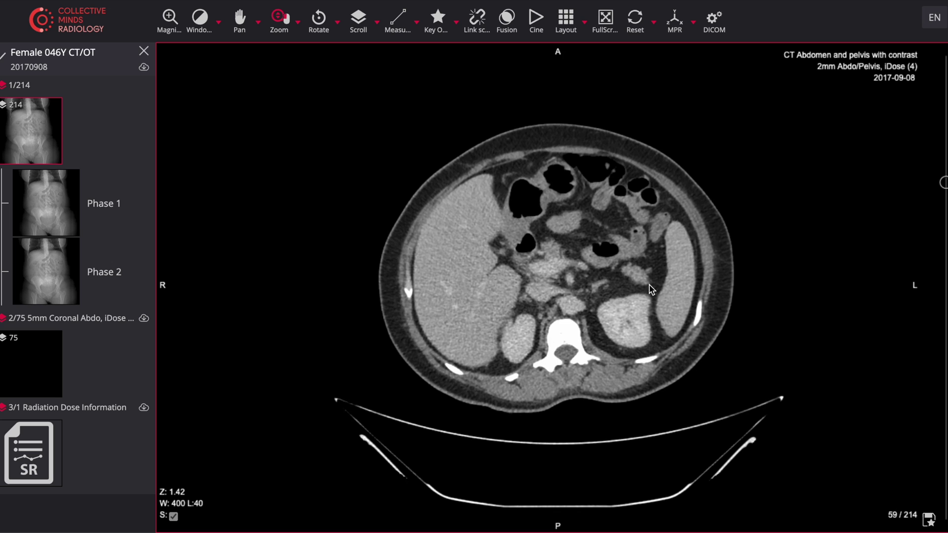
{"action": "scroll", "coordinate": [654, 289], "scroll_direction": "up", "scroll_amount": 2}
{"action": "scroll", "coordinate": [654, 289], "scroll_direction": "up", "scroll_amount": 1}
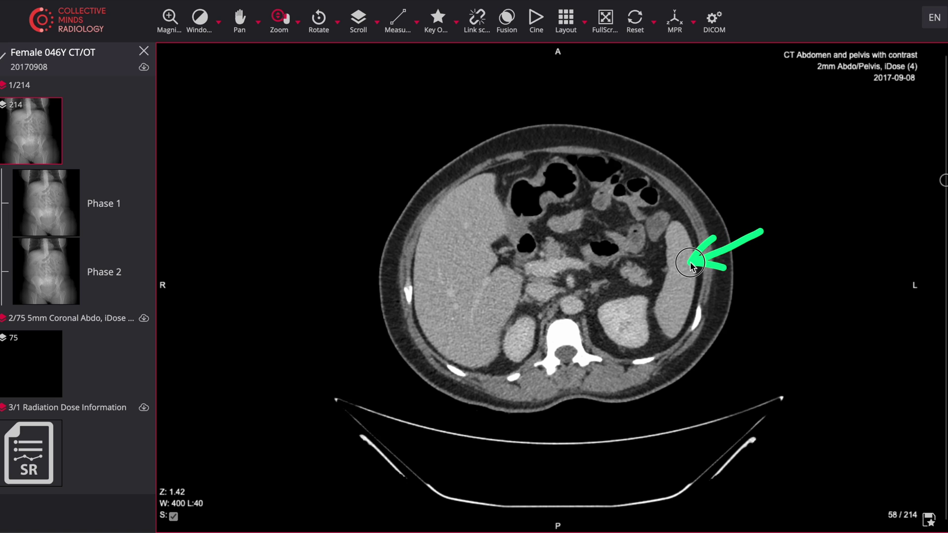
{"action": "scroll", "coordinate": [688, 262], "scroll_direction": "up", "scroll_amount": 1}
{"action": "scroll", "coordinate": [678, 263], "scroll_direction": "up", "scroll_amount": 15}
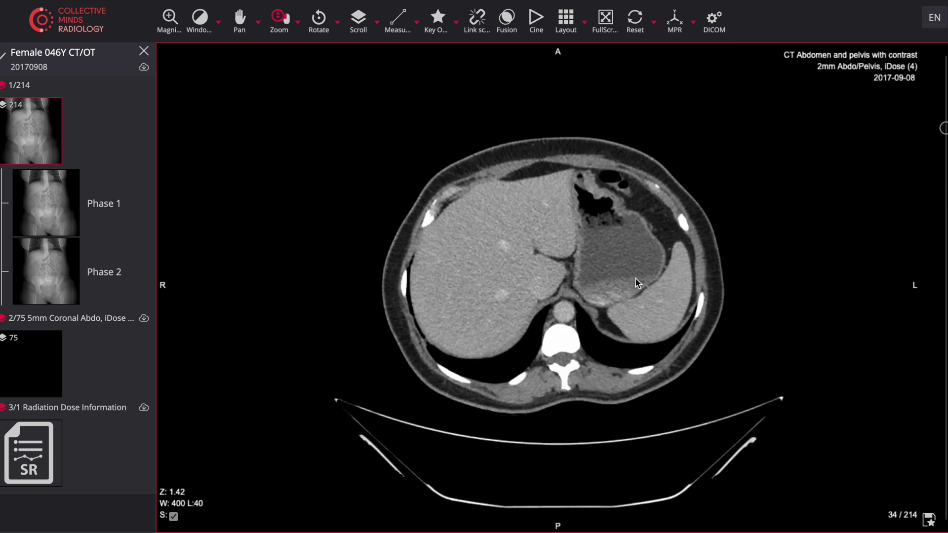
{"action": "scroll", "coordinate": [634, 277], "scroll_direction": "down", "scroll_amount": 20}
{"action": "scroll", "coordinate": [585, 271], "scroll_direction": "down", "scroll_amount": 12}
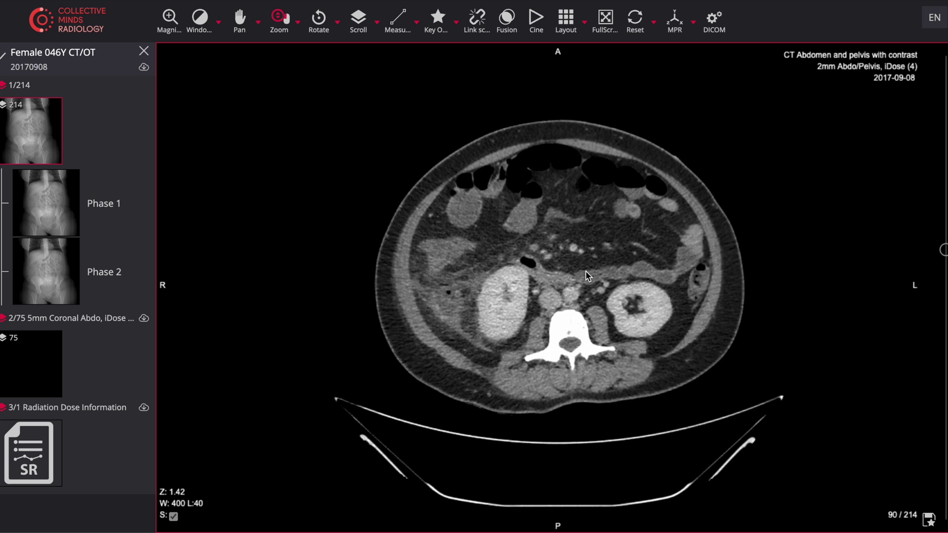
{"action": "scroll", "coordinate": [523, 242], "scroll_direction": "down", "scroll_amount": 12}
{"action": "scroll", "coordinate": [523, 242], "scroll_direction": "down", "scroll_amount": 1}
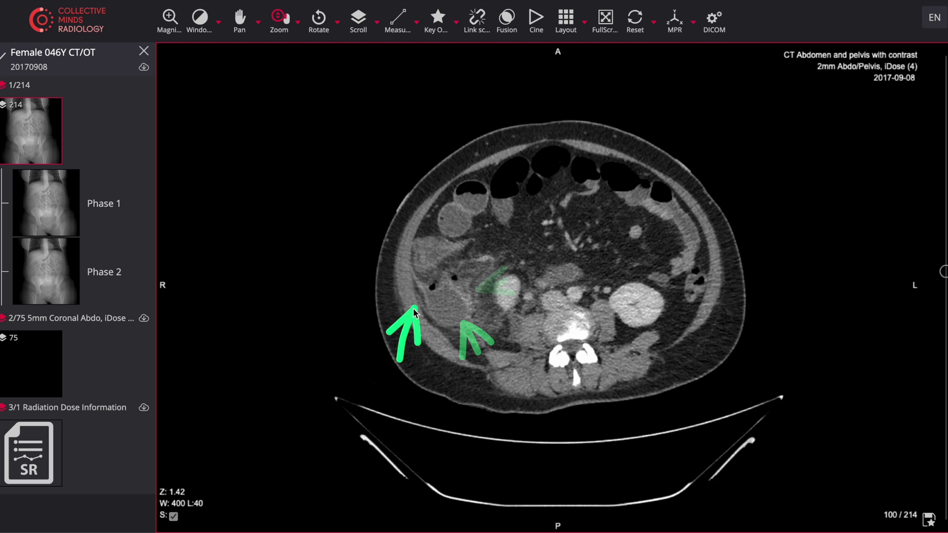
Step: Scroll through the pelvis and back to slice 115, arrowing the gas-filled bowel loop
{"action": "scroll", "coordinate": [556, 284], "scroll_direction": "down", "scroll_amount": 15}
{"action": "scroll", "coordinate": [557, 281], "scroll_direction": "down", "scroll_amount": 20}
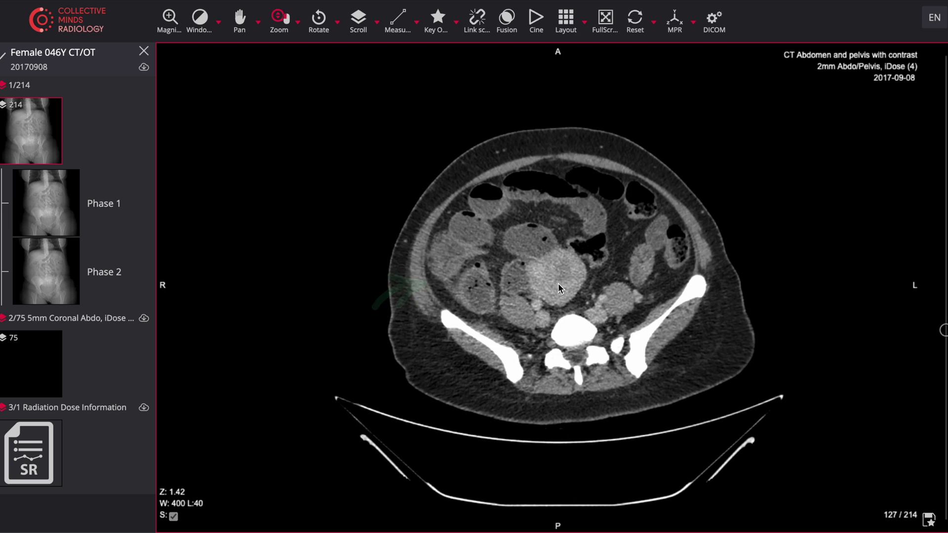
{"action": "scroll", "coordinate": [599, 328], "scroll_direction": "down", "scroll_amount": 20}
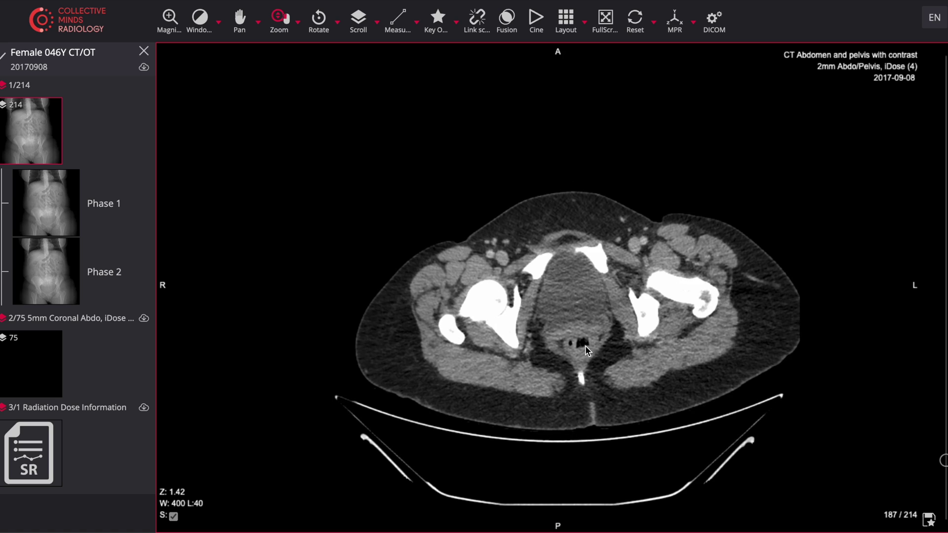
{"action": "scroll", "coordinate": [585, 348], "scroll_direction": "up", "scroll_amount": 12}
{"action": "scroll", "coordinate": [588, 376], "scroll_direction": "up", "scroll_amount": 14}
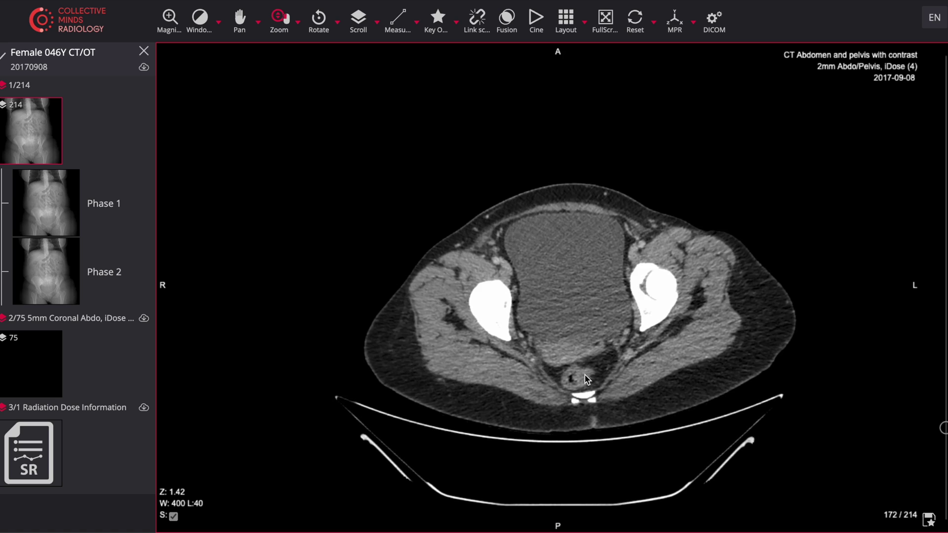
{"action": "scroll", "coordinate": [603, 369], "scroll_direction": "up", "scroll_amount": 15}
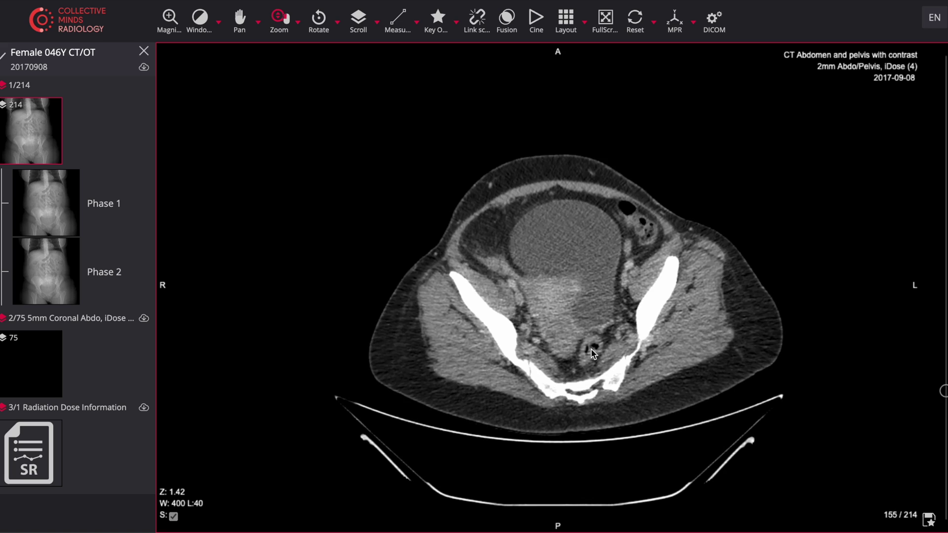
{"action": "scroll", "coordinate": [605, 286], "scroll_direction": "up", "scroll_amount": 20}
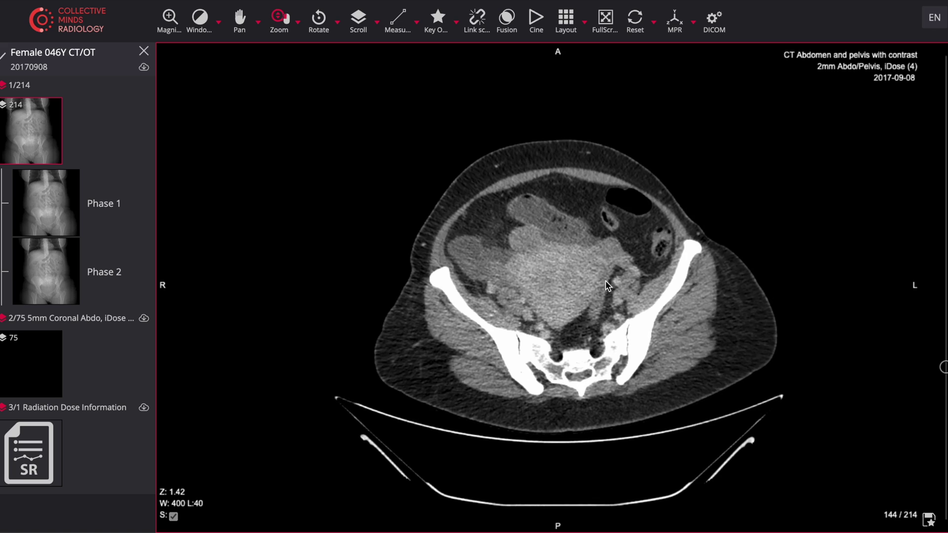
{"action": "scroll", "coordinate": [605, 257], "scroll_direction": "up", "scroll_amount": 12}
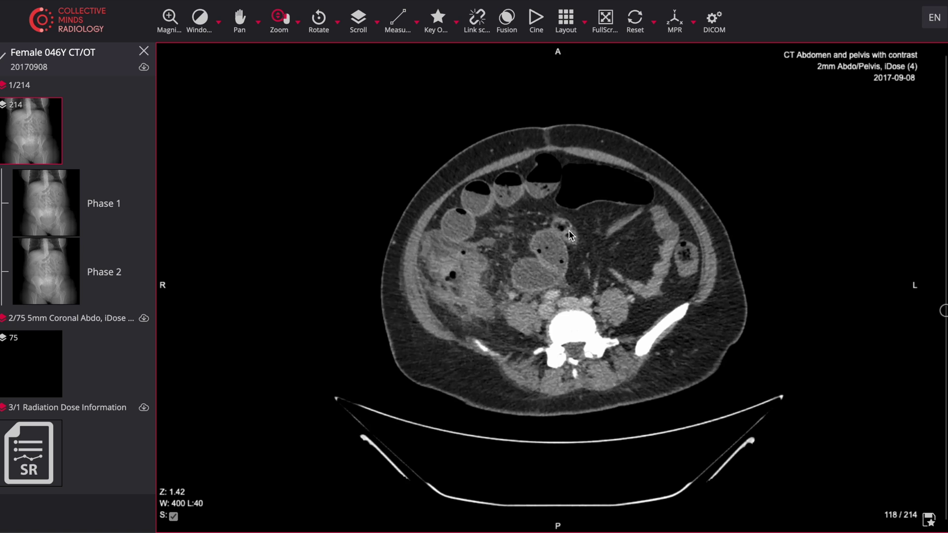
{"action": "mouse_move", "coordinate": [565, 242]}
{"action": "left_mouse_down"}
{"action": "mouse_move", "coordinate": [570, 196]}
{"action": "mouse_move", "coordinate": [586, 182]}
{"action": "mouse_move", "coordinate": [629, 190]}
{"action": "left_mouse_up"}
Step: Scroll back up to axial slice 77 of 214 at kidney level
{"action": "scroll", "coordinate": [629, 194], "scroll_direction": "up", "scroll_amount": 5}
{"action": "scroll", "coordinate": [632, 203], "scroll_direction": "down", "scroll_amount": 20}
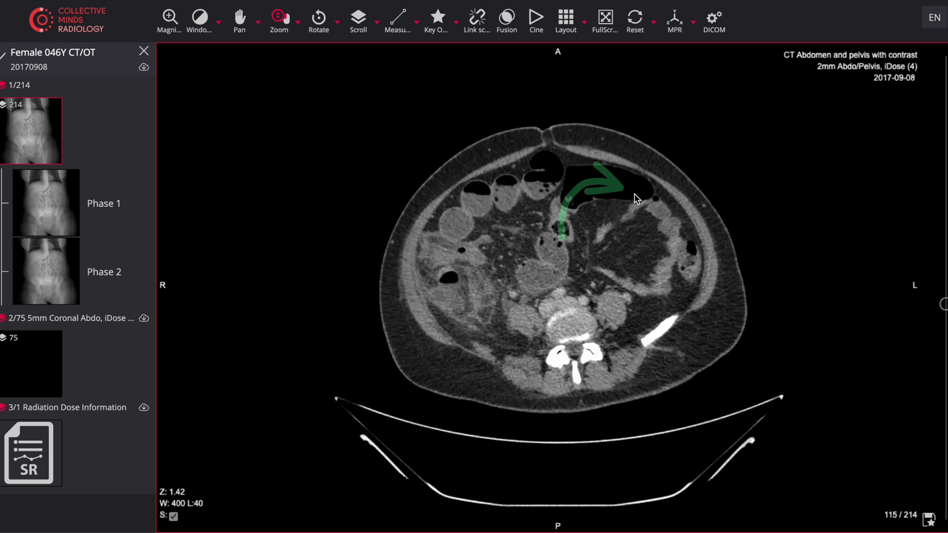
{"action": "scroll", "coordinate": [642, 232], "scroll_direction": "down", "scroll_amount": 20}
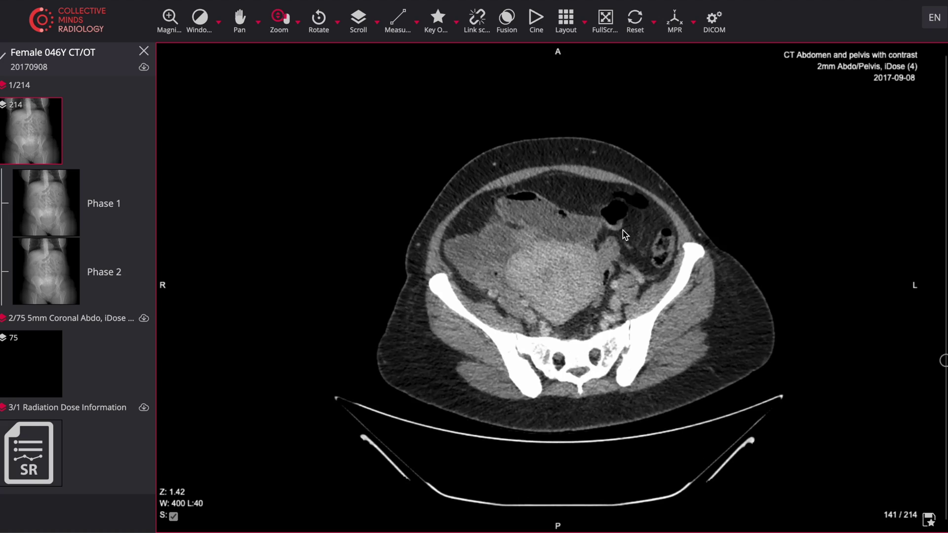
{"action": "scroll", "coordinate": [661, 244], "scroll_direction": "up", "scroll_amount": 20}
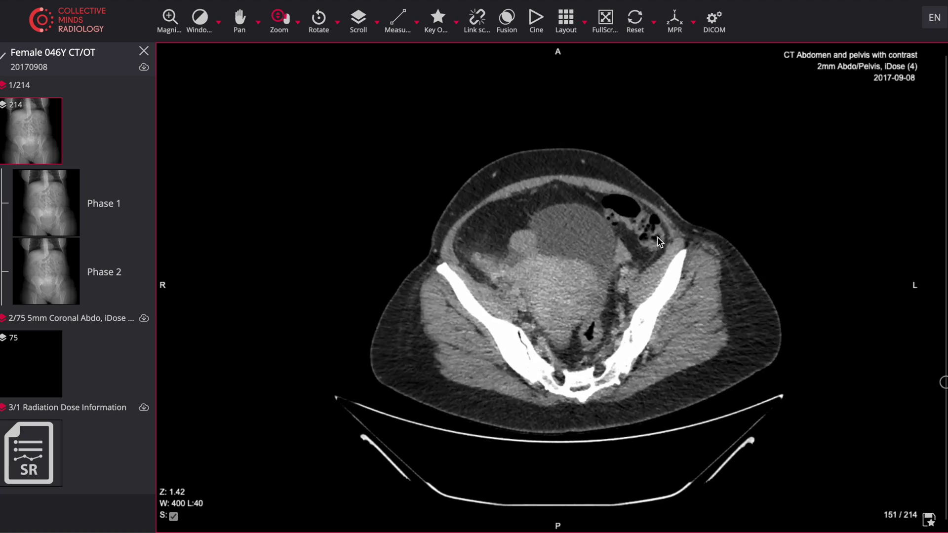
{"action": "scroll", "coordinate": [681, 259], "scroll_direction": "up", "scroll_amount": 20}
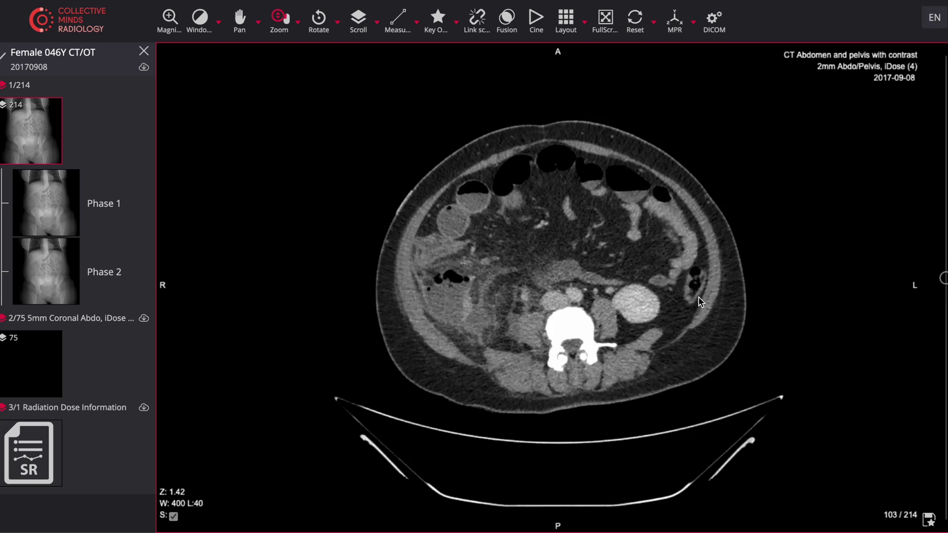
{"action": "scroll", "coordinate": [696, 271], "scroll_direction": "up", "scroll_amount": 20}
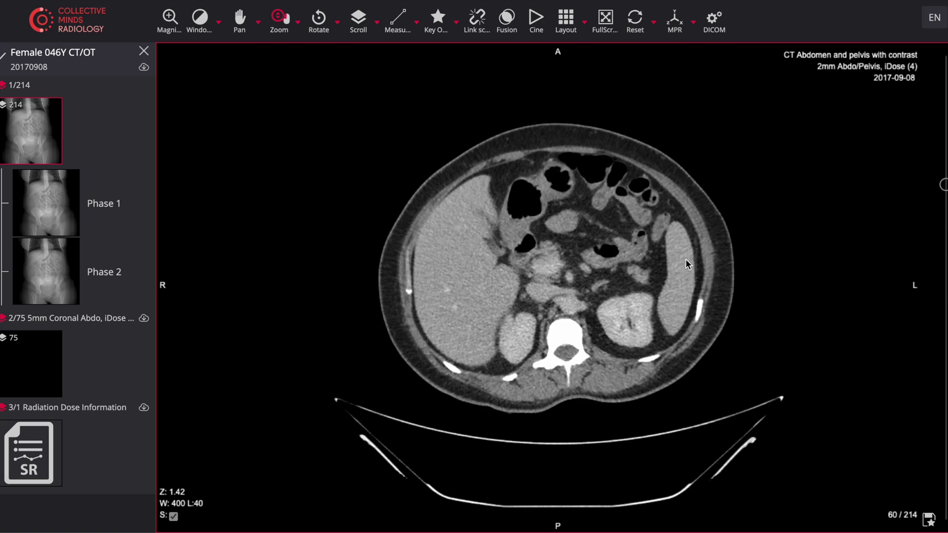
{"action": "scroll", "coordinate": [637, 201], "scroll_direction": "down", "scroll_amount": 20}
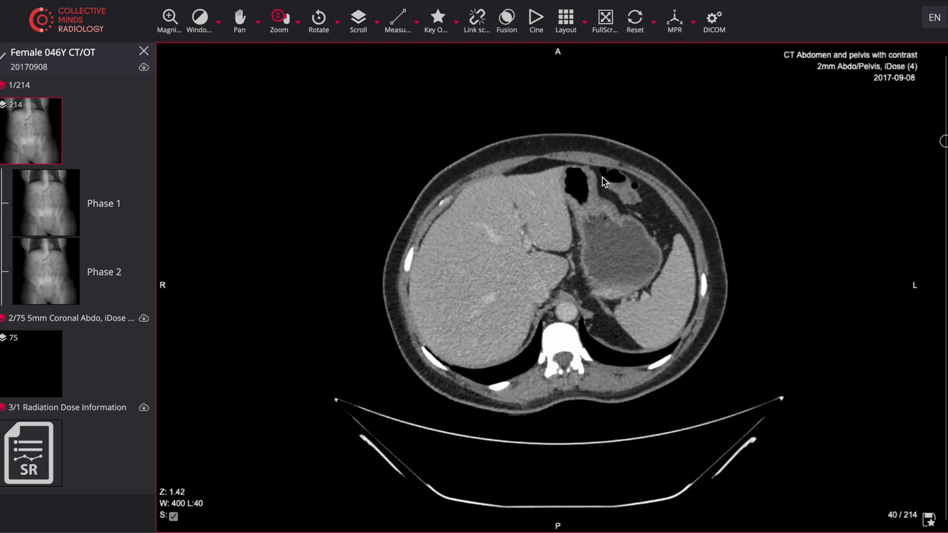
{"action": "scroll", "coordinate": [574, 173], "scroll_direction": "down", "scroll_amount": 10}
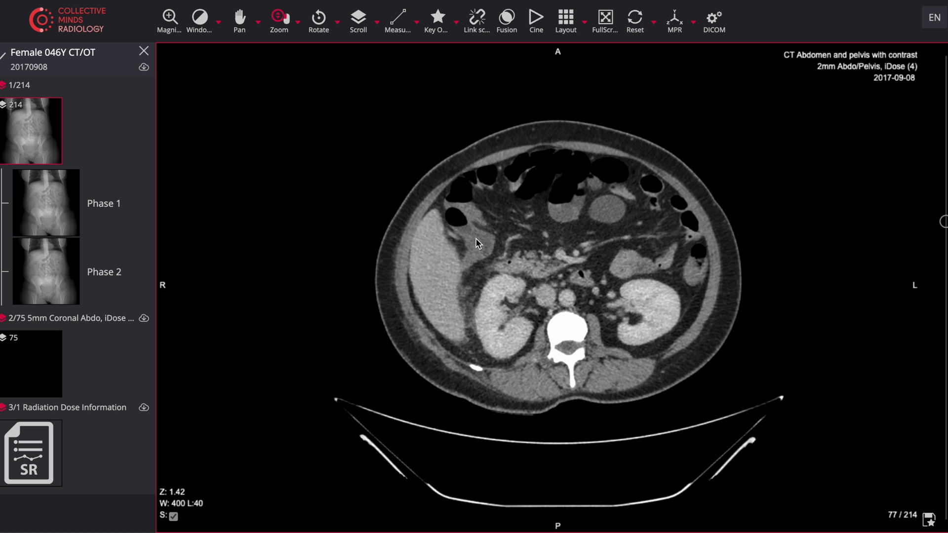
Step: Scroll past slice 90 into the pelvis, then back up to axial slice 98 of 214
{"action": "scroll", "coordinate": [479, 240], "scroll_direction": "down", "scroll_amount": 13}
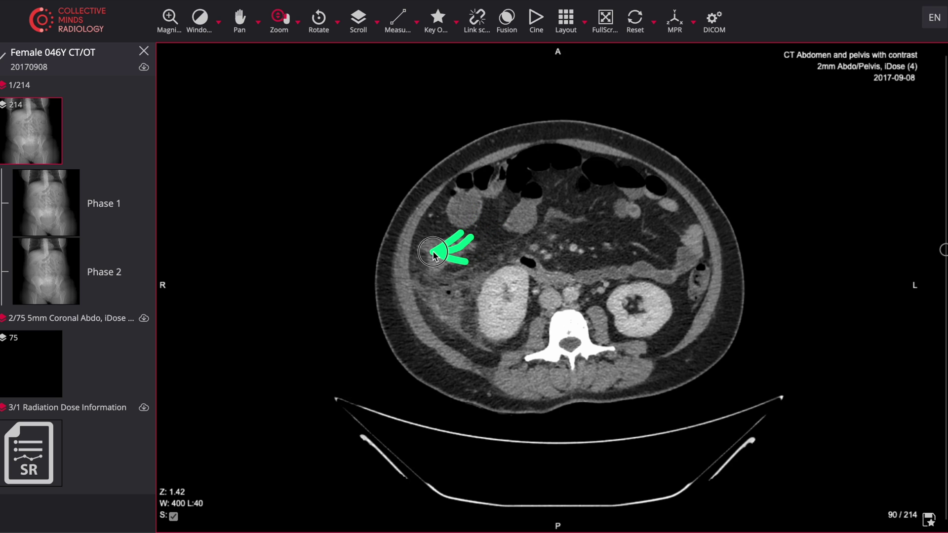
{"action": "scroll", "coordinate": [434, 254], "scroll_direction": "down", "scroll_amount": 17}
{"action": "scroll", "coordinate": [435, 254], "scroll_direction": "down", "scroll_amount": 14}
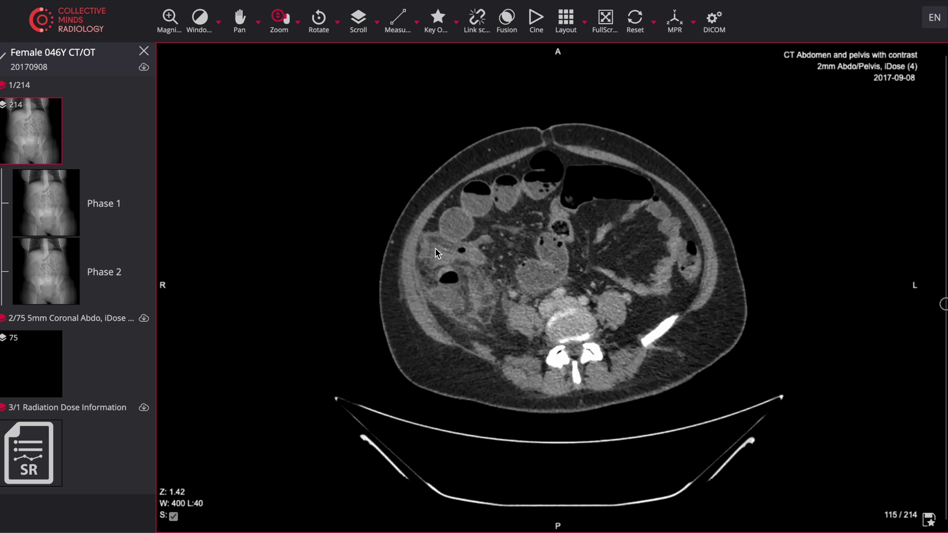
{"action": "scroll", "coordinate": [451, 254], "scroll_direction": "down", "scroll_amount": 5}
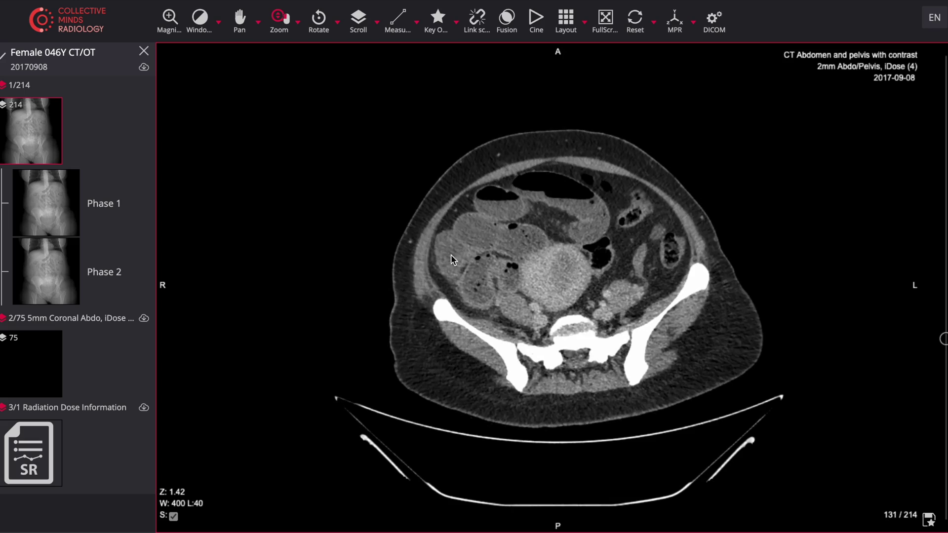
{"action": "scroll", "coordinate": [457, 258], "scroll_direction": "down", "scroll_amount": 10}
{"action": "scroll", "coordinate": [457, 257], "scroll_direction": "up", "scroll_amount": 14}
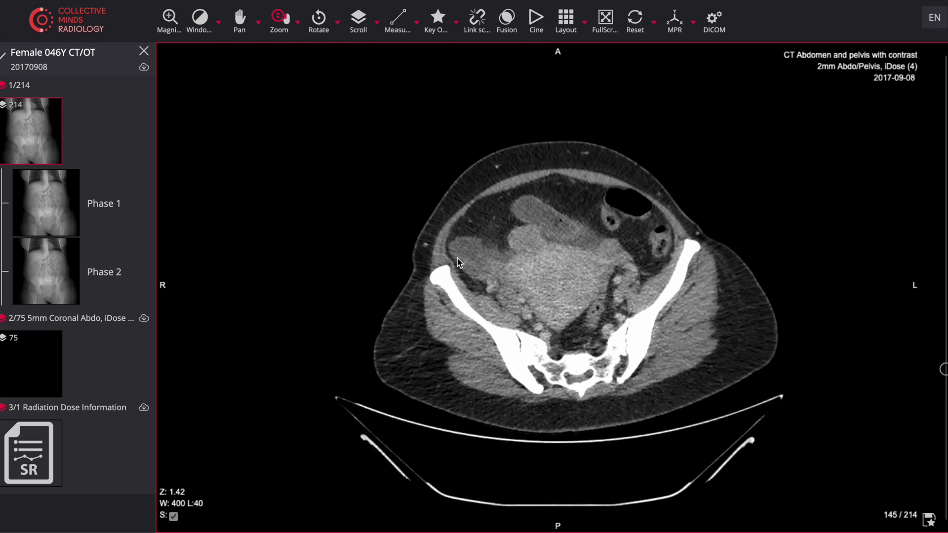
{"action": "scroll", "coordinate": [459, 258], "scroll_direction": "down", "scroll_amount": 9}
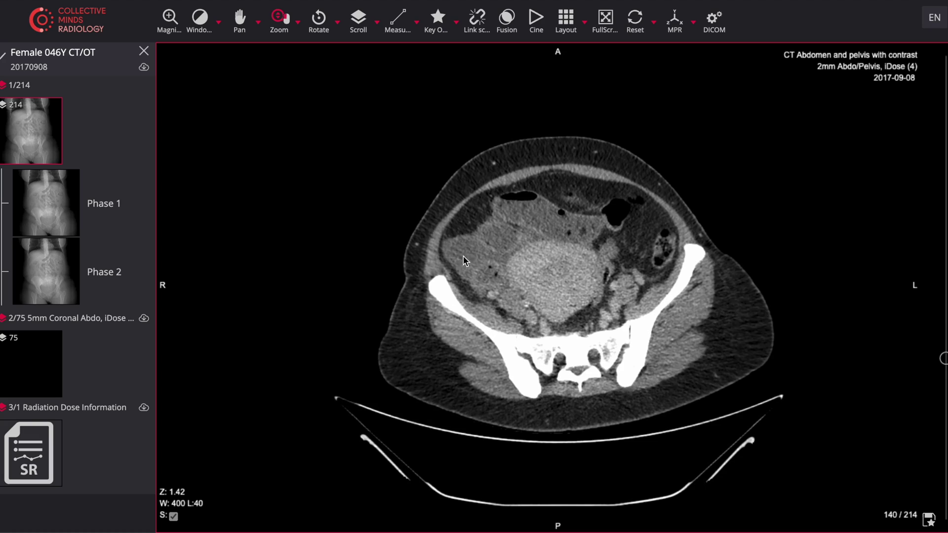
{"action": "scroll", "coordinate": [460, 251], "scroll_direction": "up", "scroll_amount": 20}
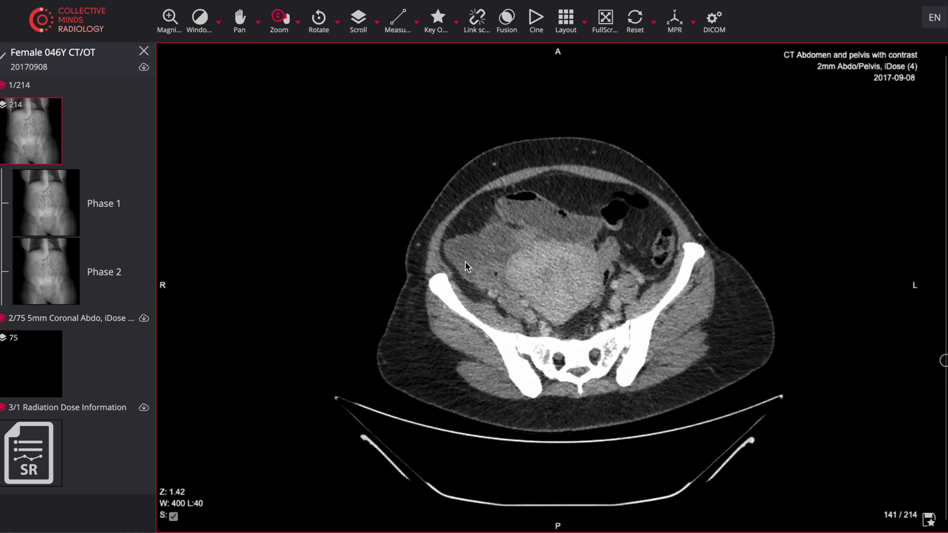
{"action": "scroll", "coordinate": [461, 274], "scroll_direction": "up", "scroll_amount": 15}
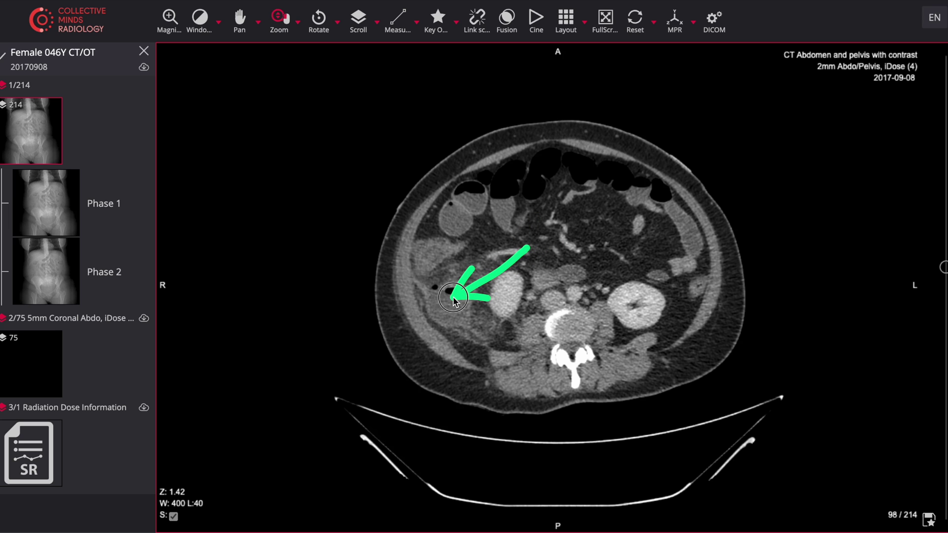
Step: Scroll back and forth between axial slices 98 and 137 reviewing the right-sided bowel finding
{"action": "scroll", "coordinate": [463, 312], "scroll_direction": "down", "scroll_amount": 6}
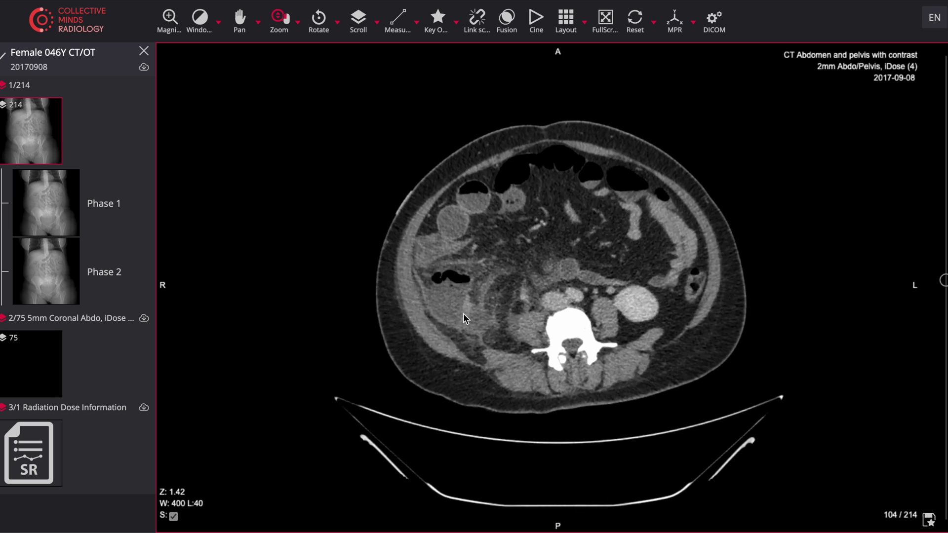
{"action": "scroll", "coordinate": [463, 313], "scroll_direction": "up", "scroll_amount": 7}
{"action": "scroll", "coordinate": [464, 312], "scroll_direction": "down", "scroll_amount": 3}
{"action": "scroll", "coordinate": [450, 273], "scroll_direction": "down", "scroll_amount": 3}
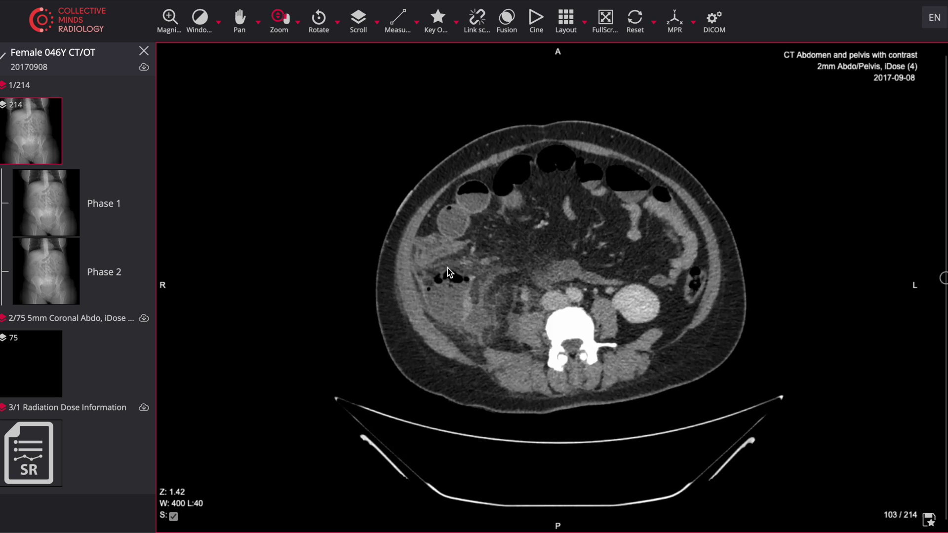
{"action": "scroll", "coordinate": [449, 272], "scroll_direction": "up", "scroll_amount": 3}
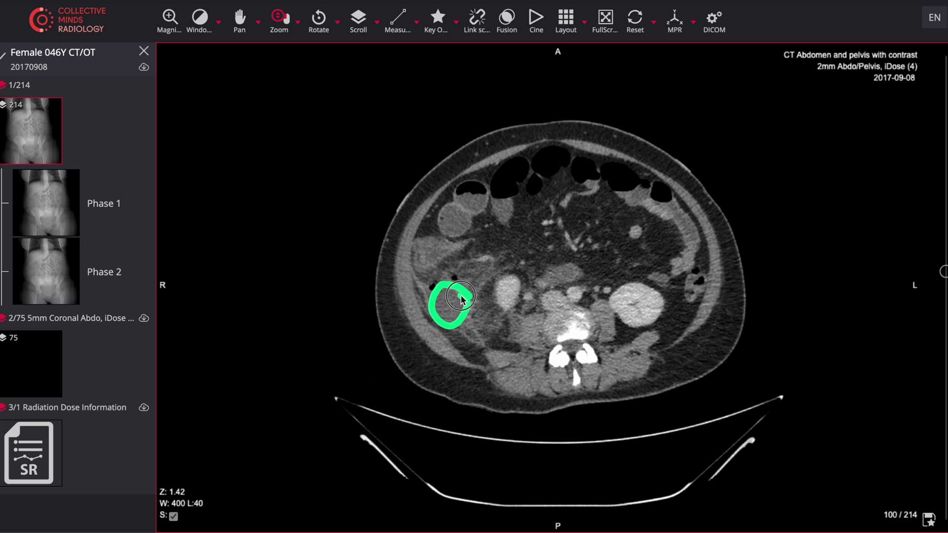
{"action": "scroll", "coordinate": [460, 299], "scroll_direction": "up", "scroll_amount": 3}
{"action": "scroll", "coordinate": [458, 299], "scroll_direction": "down", "scroll_amount": 17}
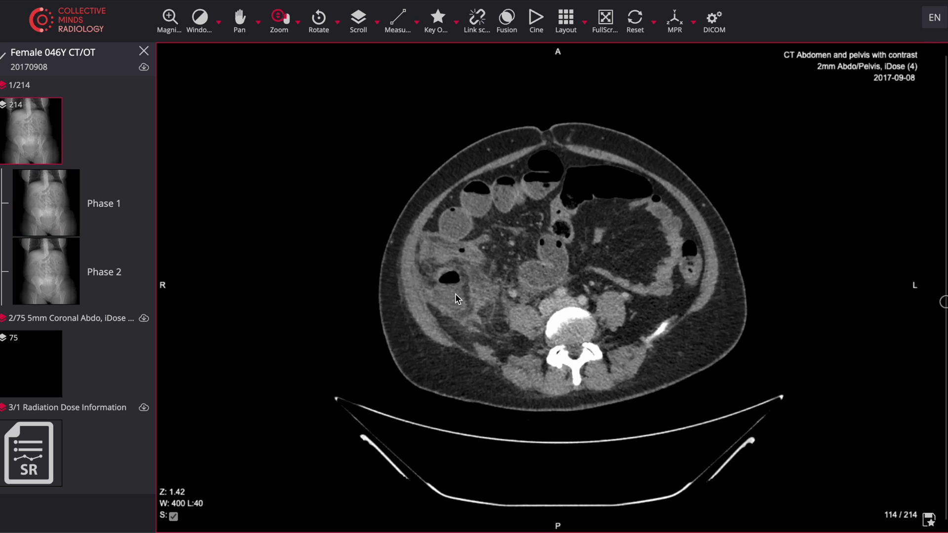
{"action": "scroll", "coordinate": [455, 293], "scroll_direction": "down", "scroll_amount": 6}
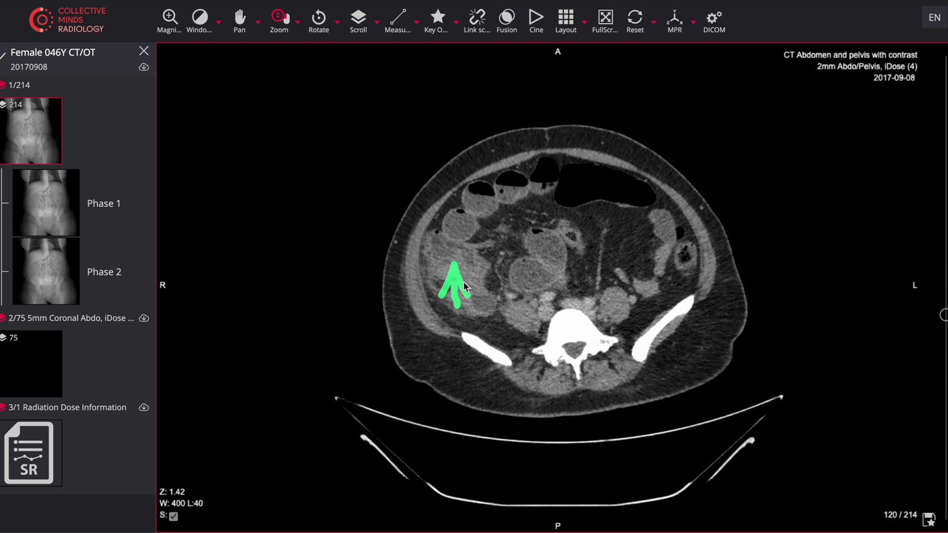
{"action": "scroll", "coordinate": [463, 282], "scroll_direction": "down", "scroll_amount": 13}
{"action": "scroll", "coordinate": [464, 286], "scroll_direction": "down", "scroll_amount": 4}
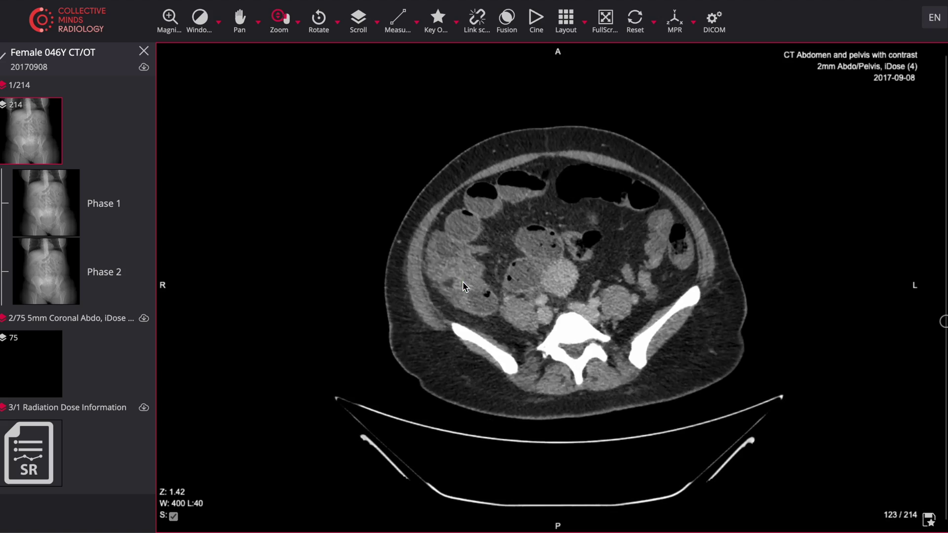
{"action": "scroll", "coordinate": [461, 280], "scroll_direction": "up", "scroll_amount": 15}
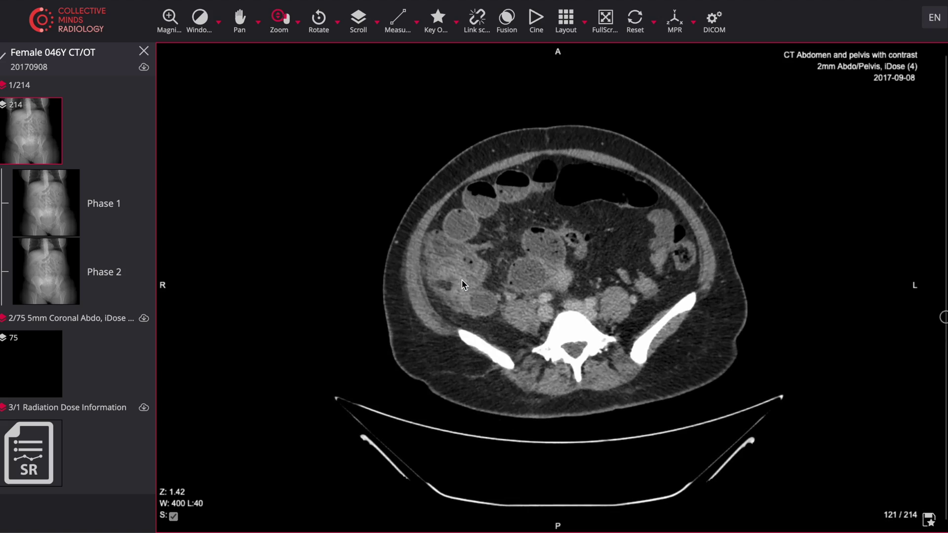
{"action": "scroll", "coordinate": [458, 287], "scroll_direction": "up", "scroll_amount": 10}
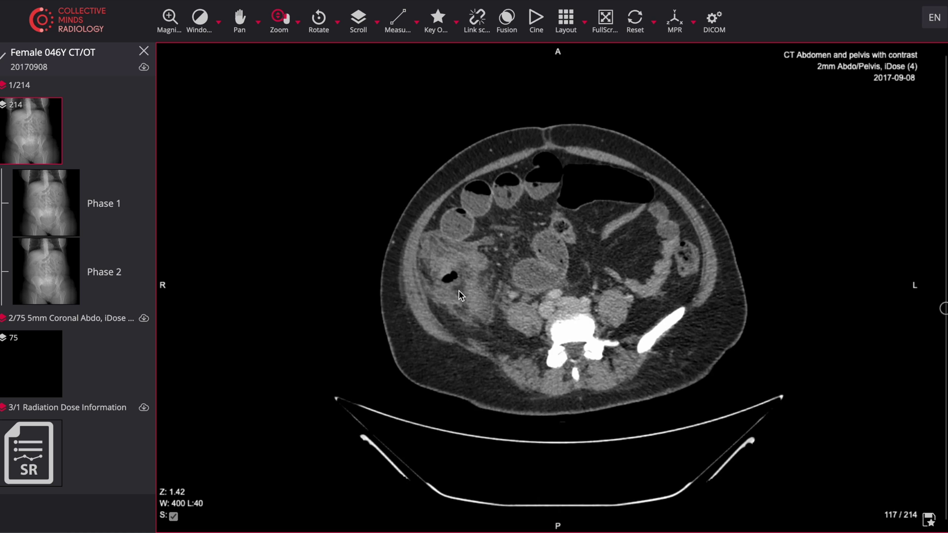
{"action": "scroll", "coordinate": [458, 291], "scroll_direction": "down", "scroll_amount": 5}
{"action": "scroll", "coordinate": [457, 280], "scroll_direction": "up", "scroll_amount": 5}
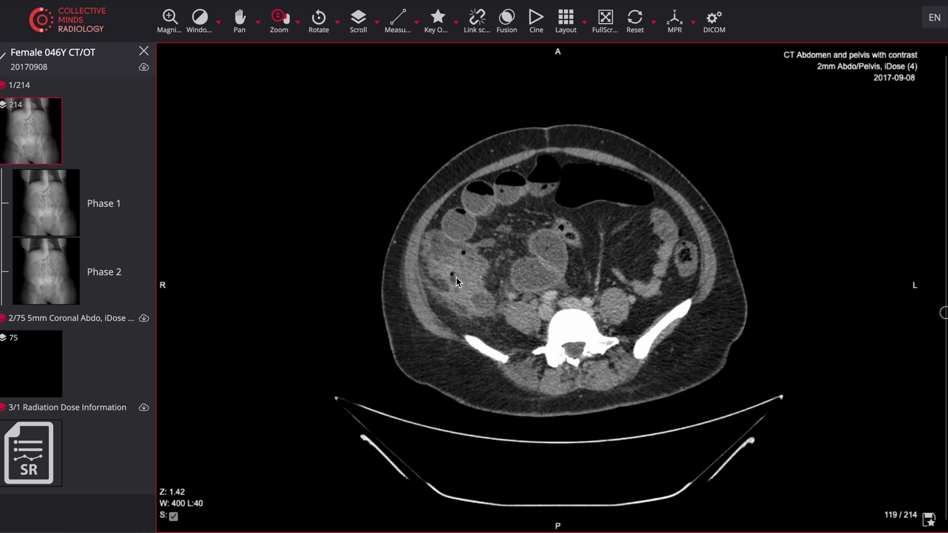
{"action": "scroll", "coordinate": [454, 283], "scroll_direction": "up", "scroll_amount": 6}
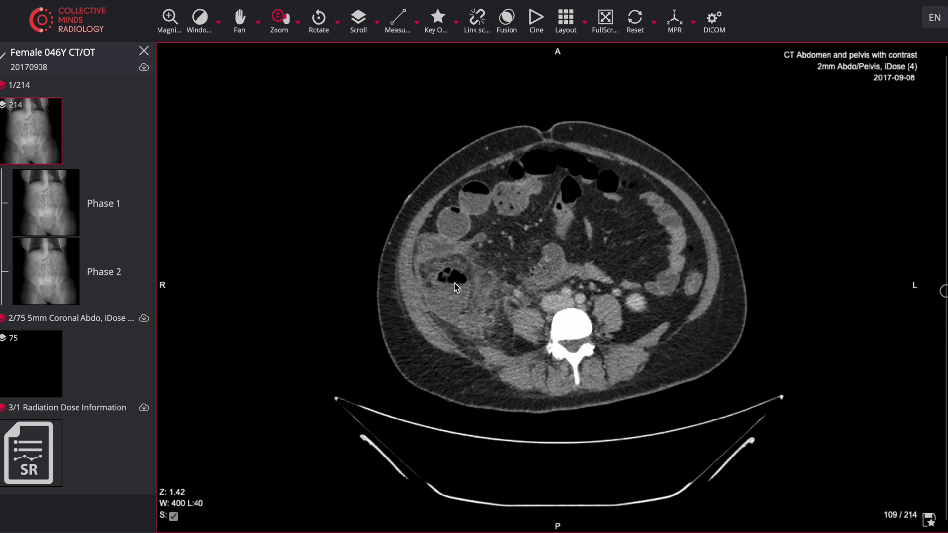
{"action": "scroll", "coordinate": [456, 297], "scroll_direction": "down", "scroll_amount": 3}
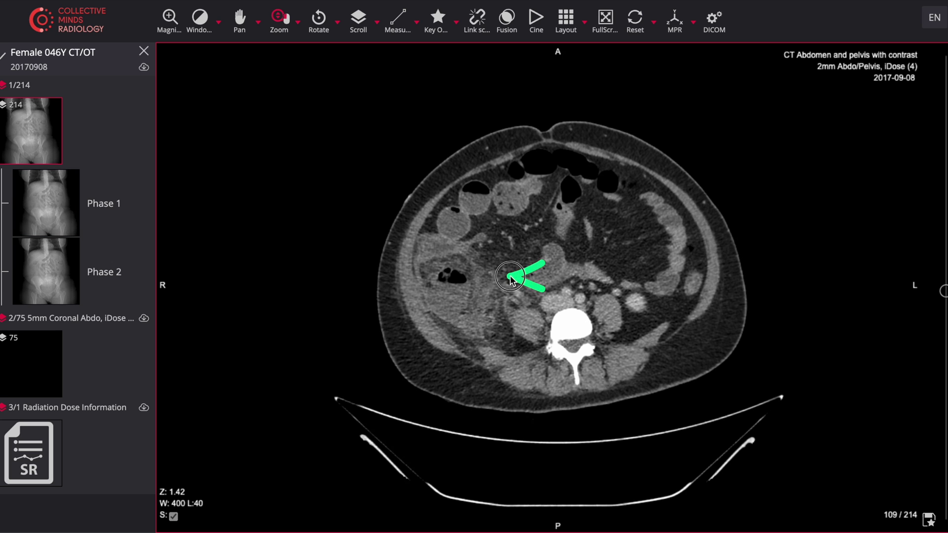
{"action": "scroll", "coordinate": [454, 296], "scroll_direction": "up", "scroll_amount": 7}
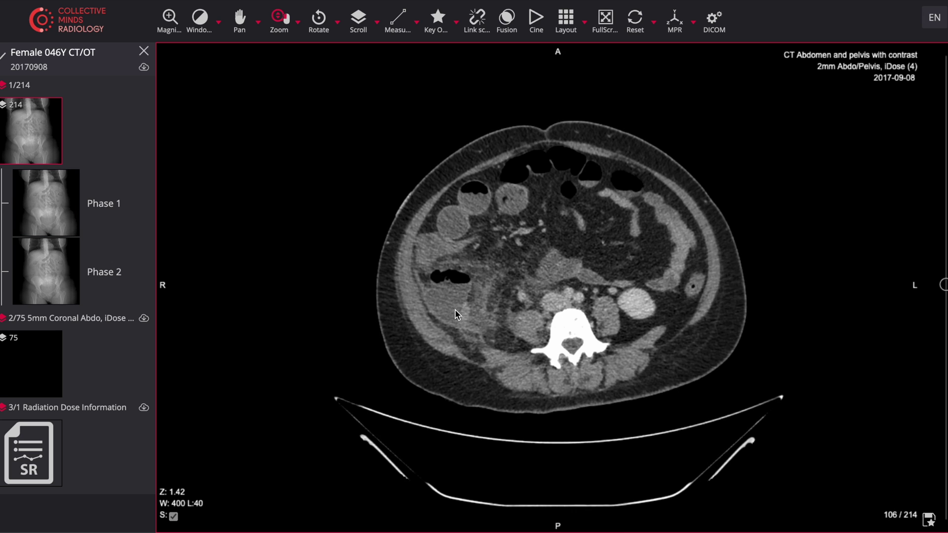
{"action": "scroll", "coordinate": [454, 318], "scroll_direction": "up", "scroll_amount": 14}
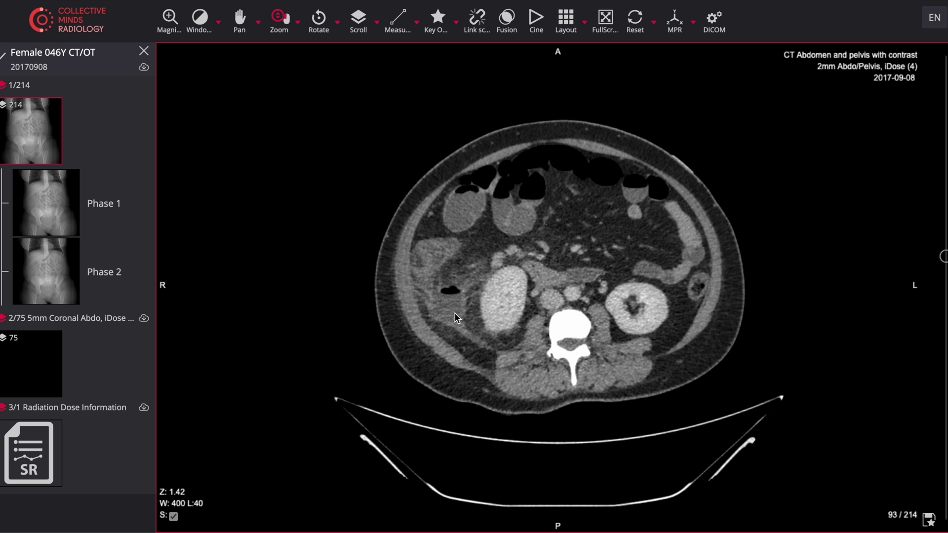
{"action": "scroll", "coordinate": [451, 313], "scroll_direction": "down", "scroll_amount": 10}
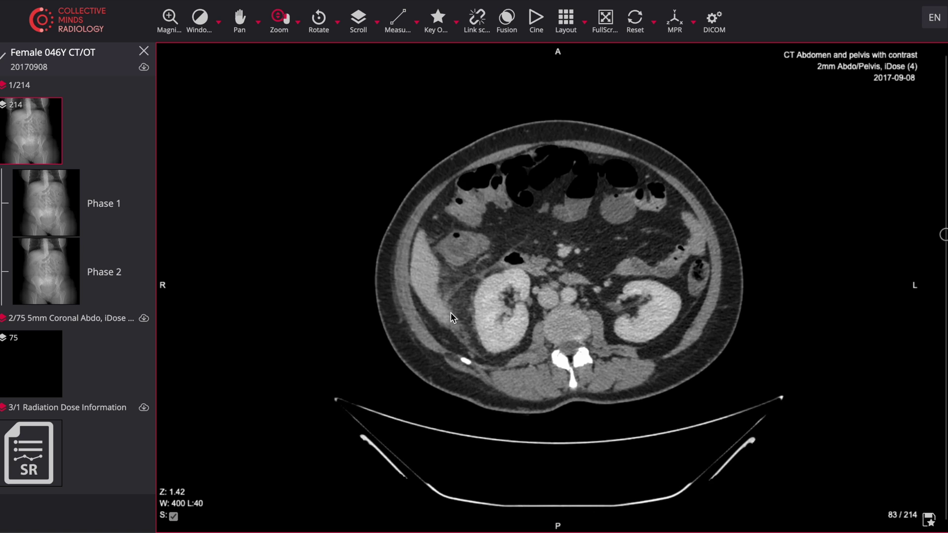
{"action": "scroll", "coordinate": [455, 293], "scroll_direction": "down", "scroll_amount": 20}
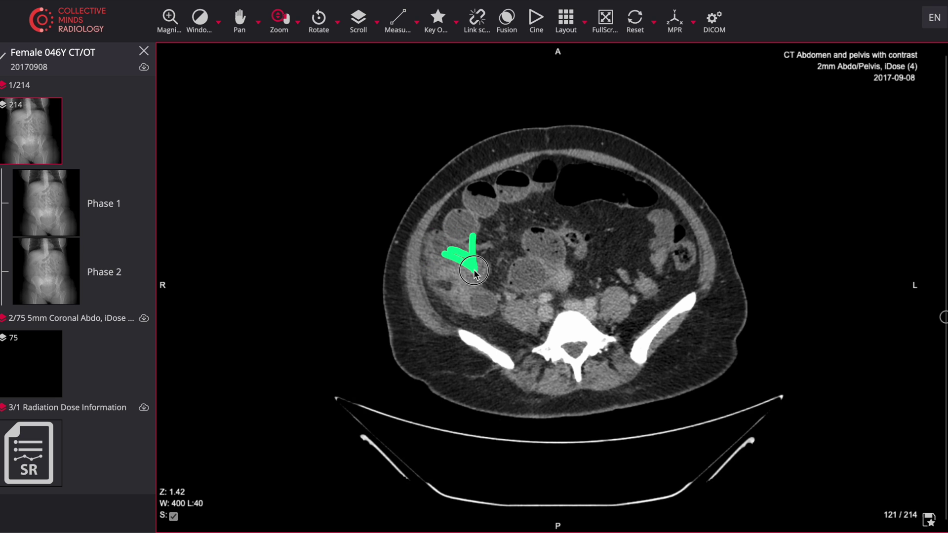
{"action": "scroll", "coordinate": [489, 305], "scroll_direction": "down", "scroll_amount": 9}
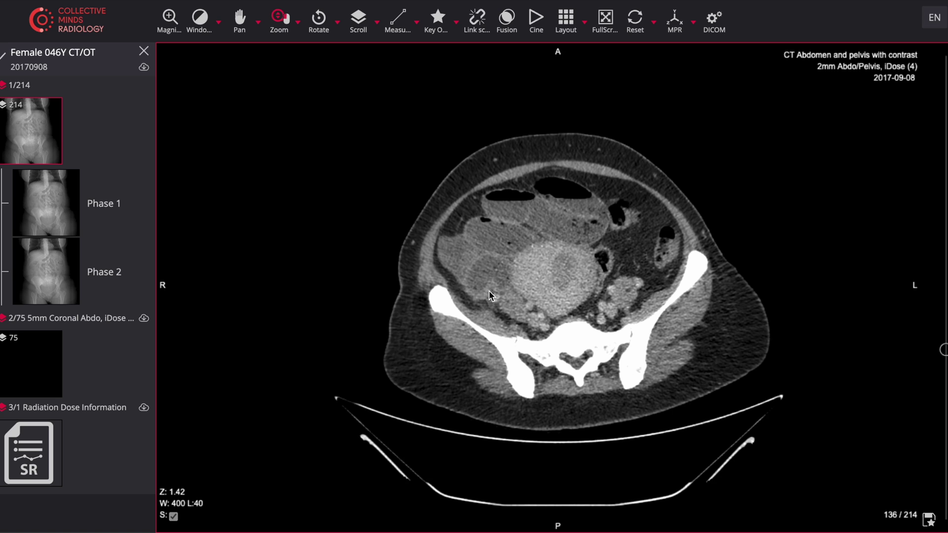
{"action": "scroll", "coordinate": [508, 283], "scroll_direction": "up", "scroll_amount": 4}
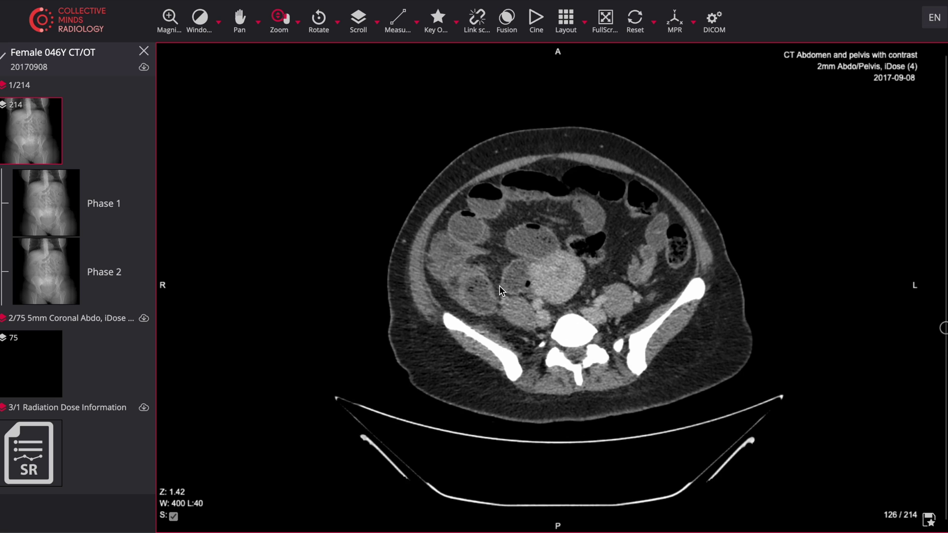
{"action": "scroll", "coordinate": [466, 289], "scroll_direction": "up", "scroll_amount": 20}
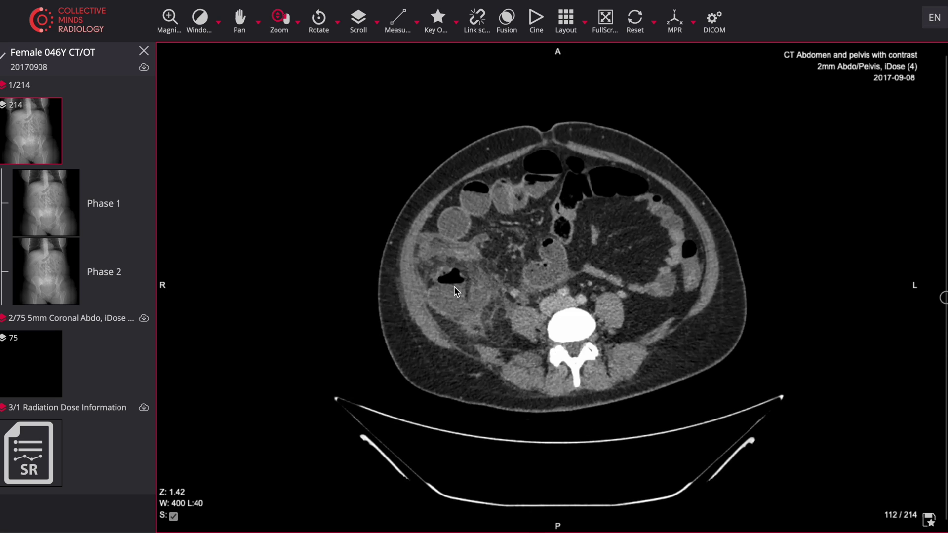
{"action": "scroll", "coordinate": [455, 291], "scroll_direction": "down", "scroll_amount": 20}
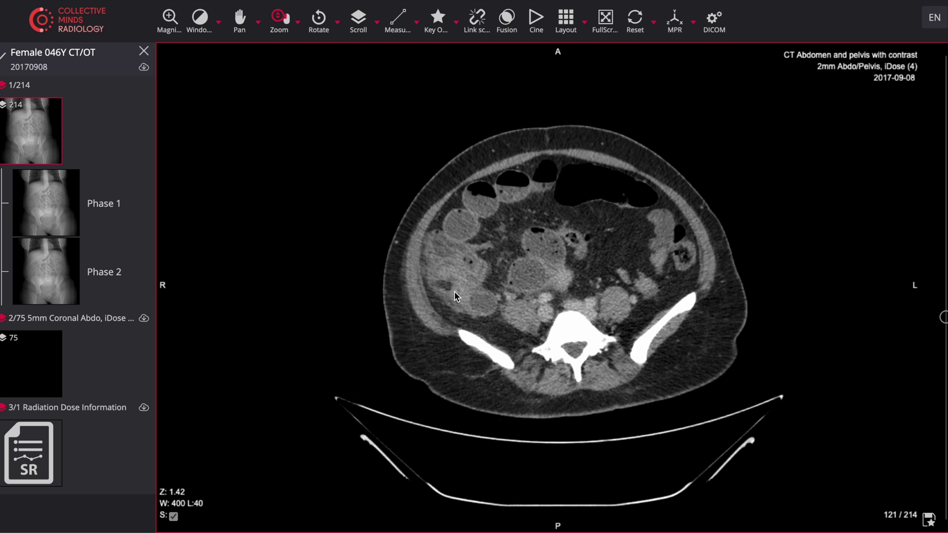
{"action": "scroll", "coordinate": [456, 295], "scroll_direction": "up", "scroll_amount": 10}
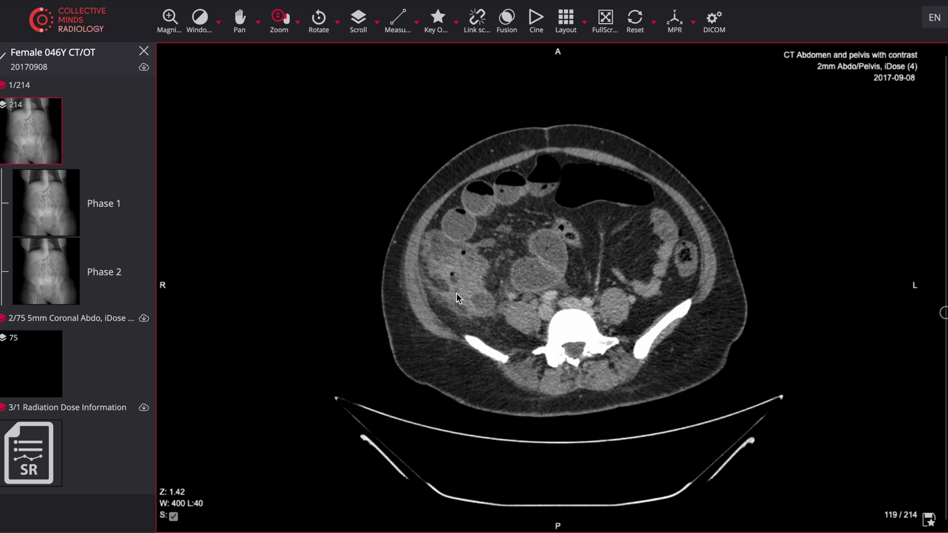
{"action": "scroll", "coordinate": [456, 294], "scroll_direction": "up", "scroll_amount": 10}
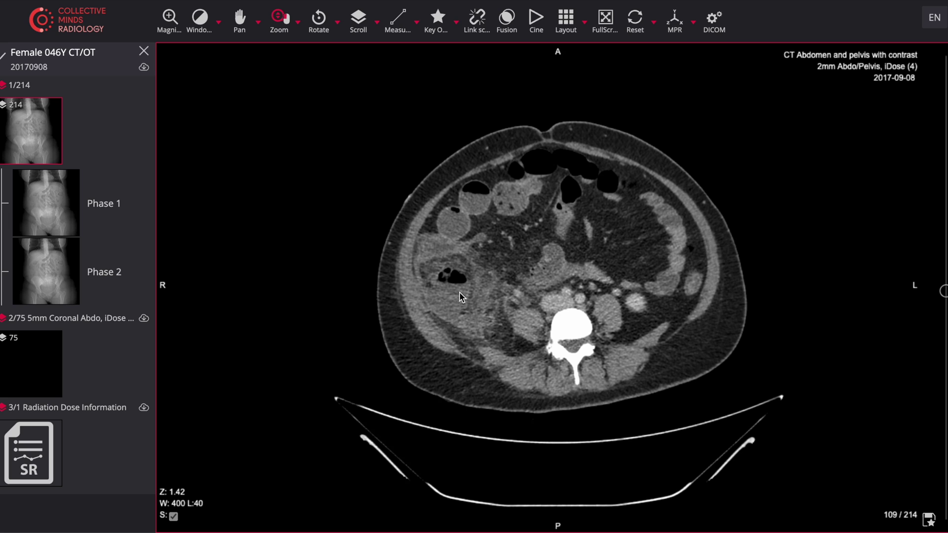